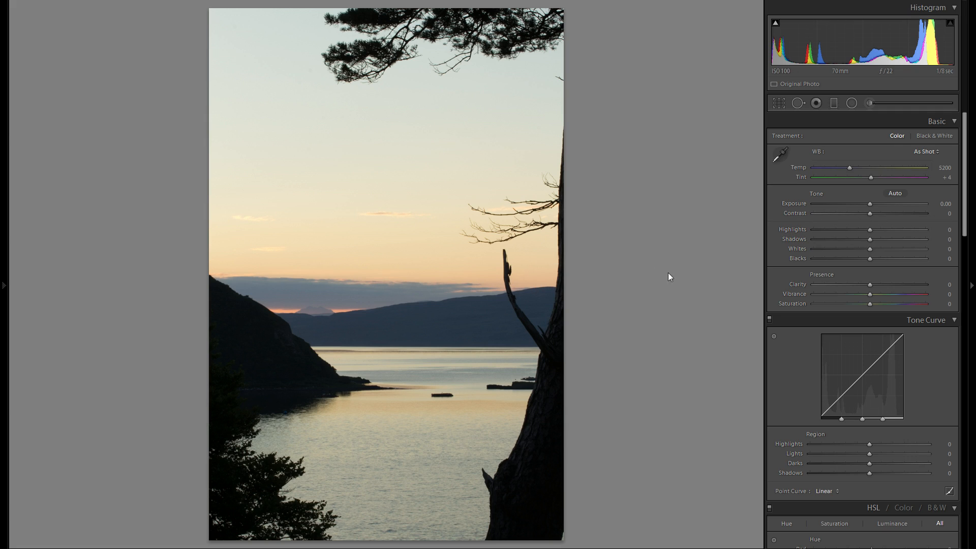
# Step: Set the photo's Contrast to +31 and Shadows to +16
pyautogui.moveTo(894, 215); pyautogui.dragTo(867, 249)
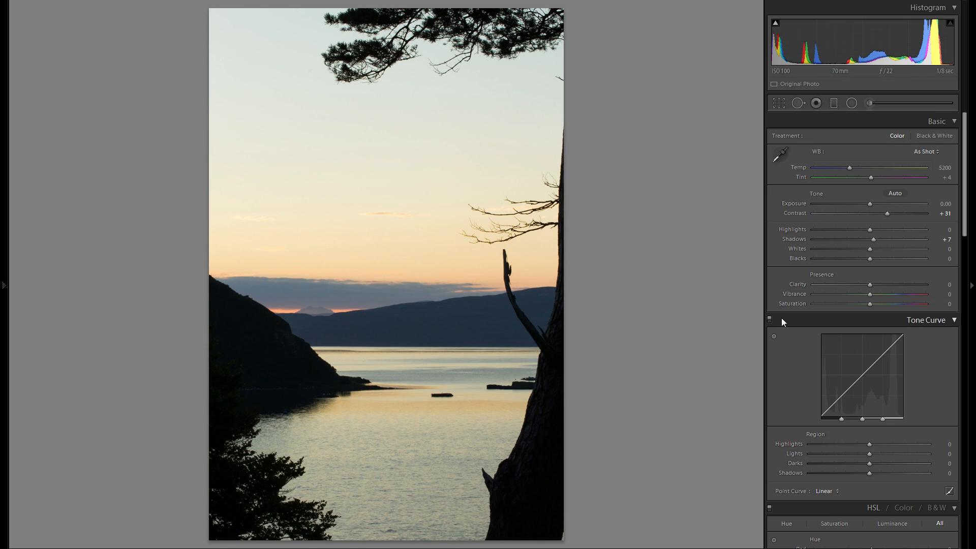
pyautogui.moveTo(874, 239); pyautogui.dragTo(880, 239)
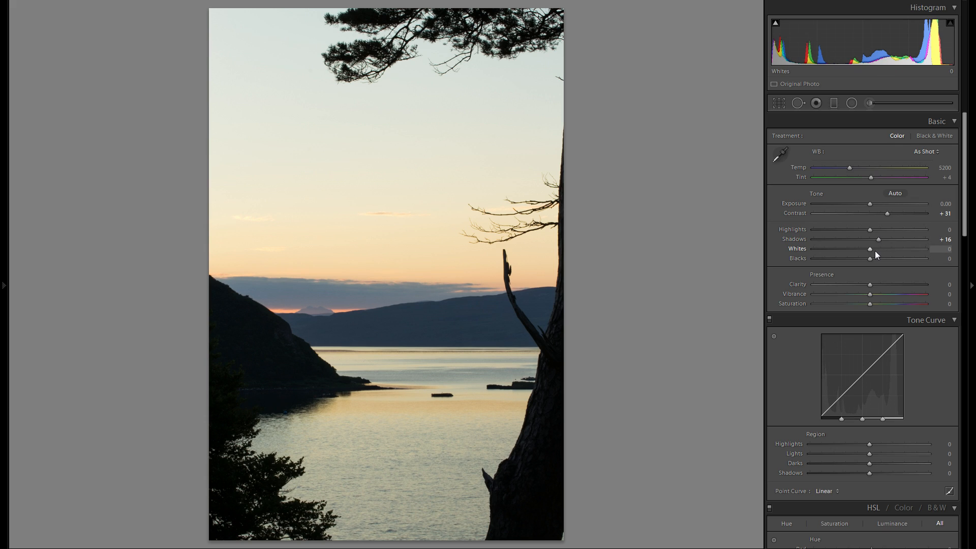
# Step: Recover sky detail by setting Highlights to −36, trying stronger reductions such as −100 and −83 first
pyautogui.moveTo(871, 229); pyautogui.dragTo(711, 237)
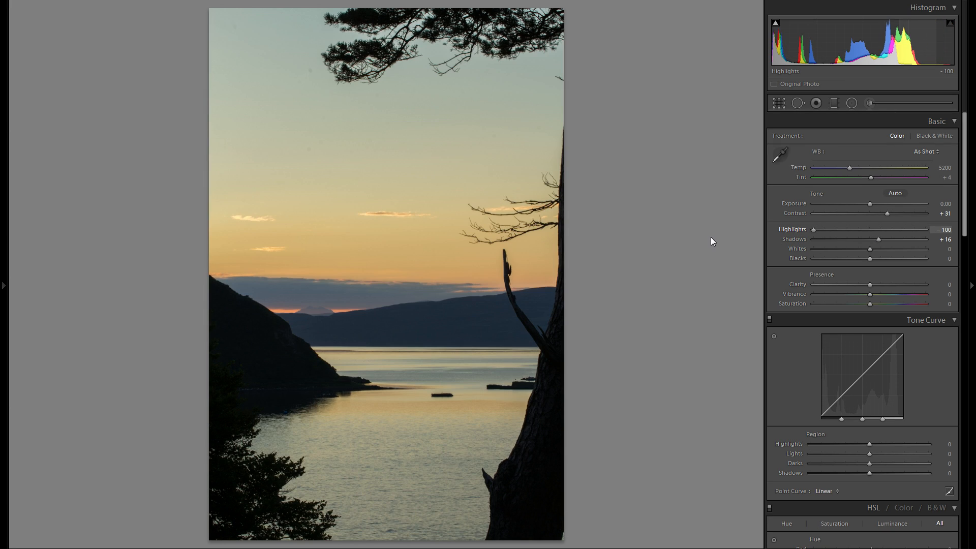
pyautogui.moveTo(802, 240); pyautogui.dragTo(861, 235)
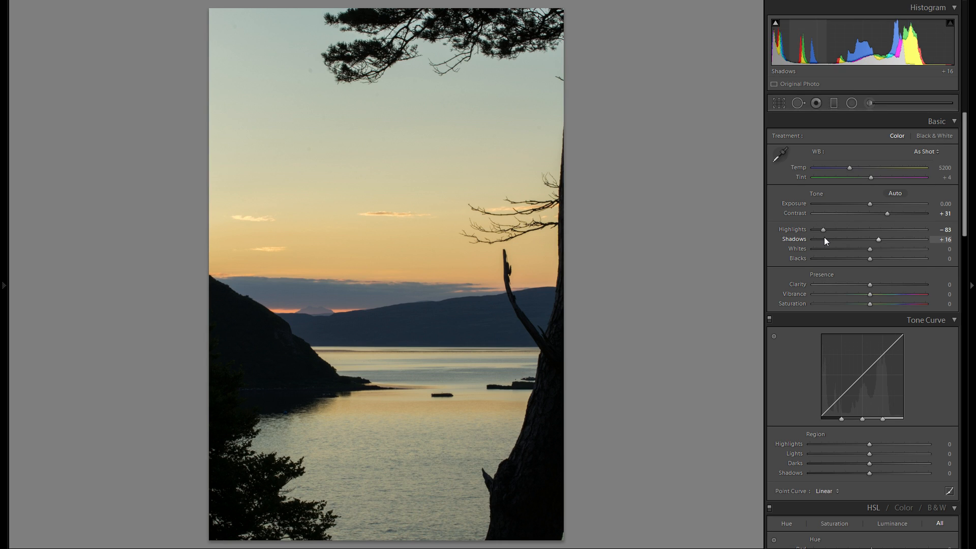
pyautogui.moveTo(824, 231); pyautogui.dragTo(859, 226)
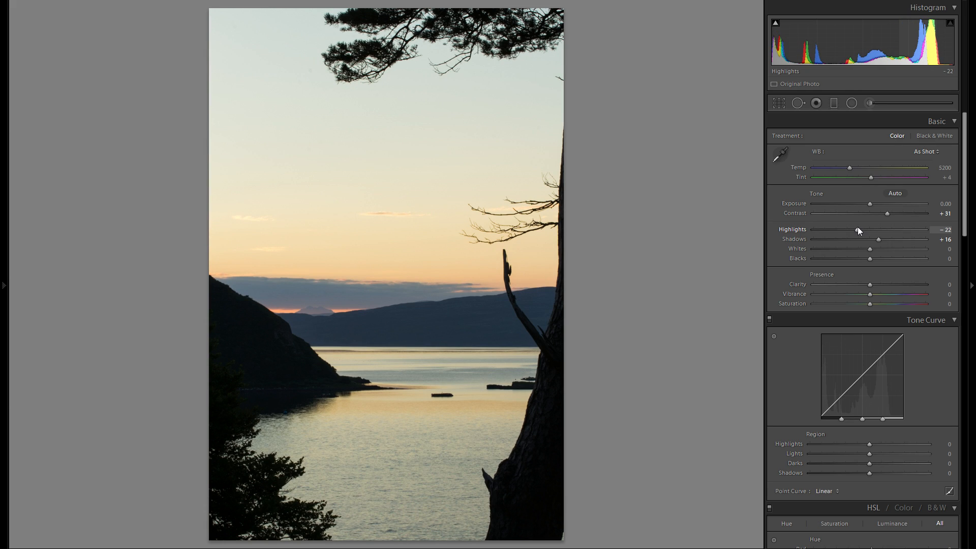
pyautogui.moveTo(860, 229)
pyautogui.mouseDown()
pyautogui.moveTo(822, 231)
pyautogui.moveTo(853, 228)
pyautogui.mouseUp()
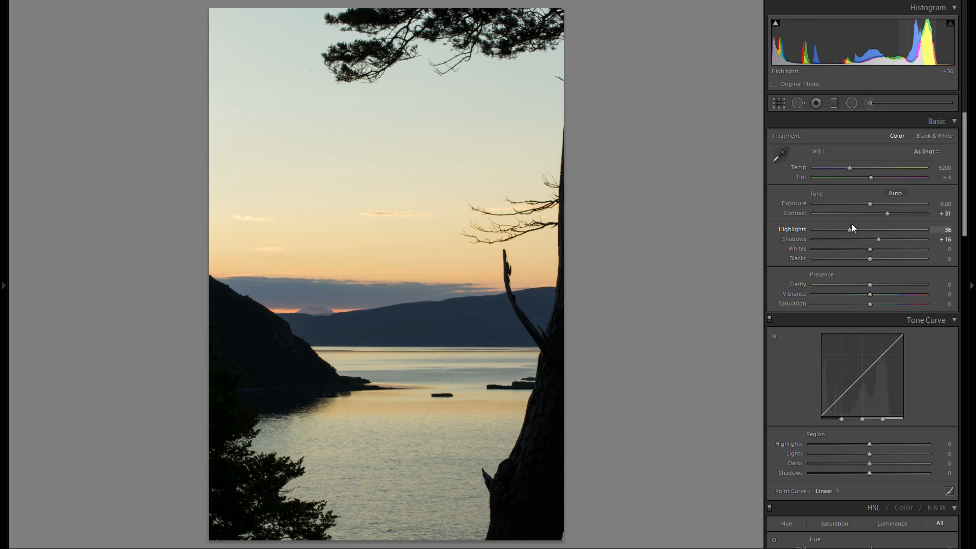
# Step: Set Whites to +32 using the highlight clipping preview, comparing the result with Whites reset
pyautogui.moveTo(871, 250); pyautogui.dragTo(892, 248)
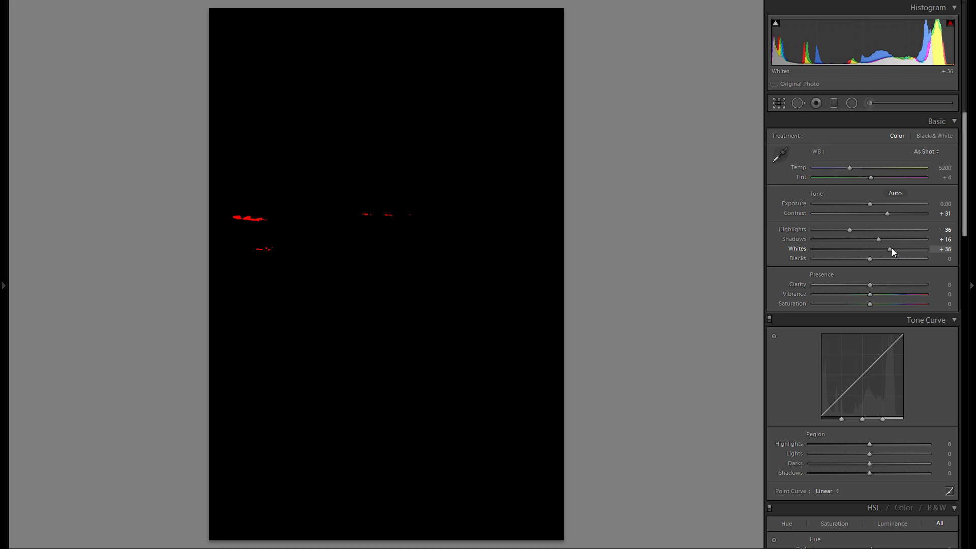
pyautogui.moveTo(892, 248); pyautogui.dragTo(893, 249)
pyautogui.moveTo(892, 249); pyautogui.dragTo(895, 249)
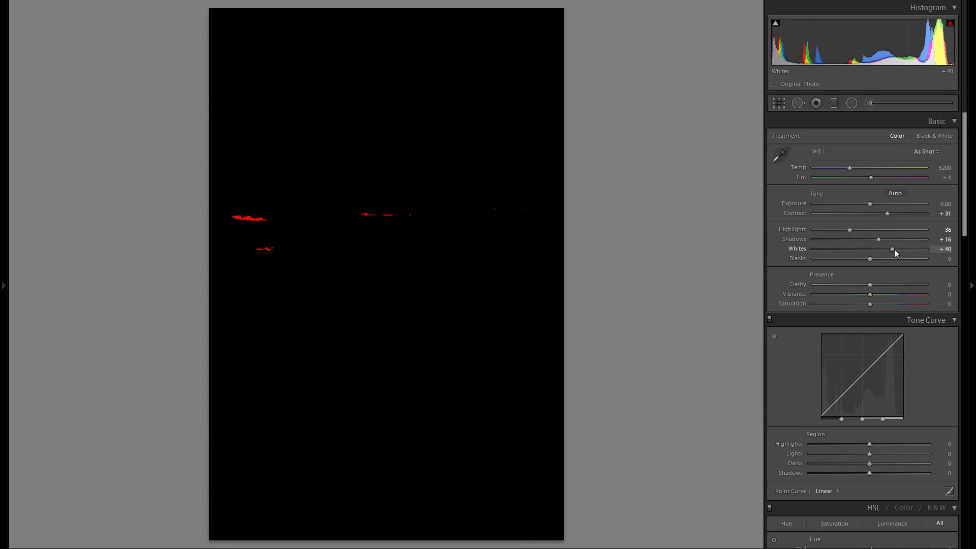
pyautogui.moveTo(895, 249)
pyautogui.mouseDown()
pyautogui.moveTo(913, 248)
pyautogui.moveTo(890, 249)
pyautogui.mouseUp()
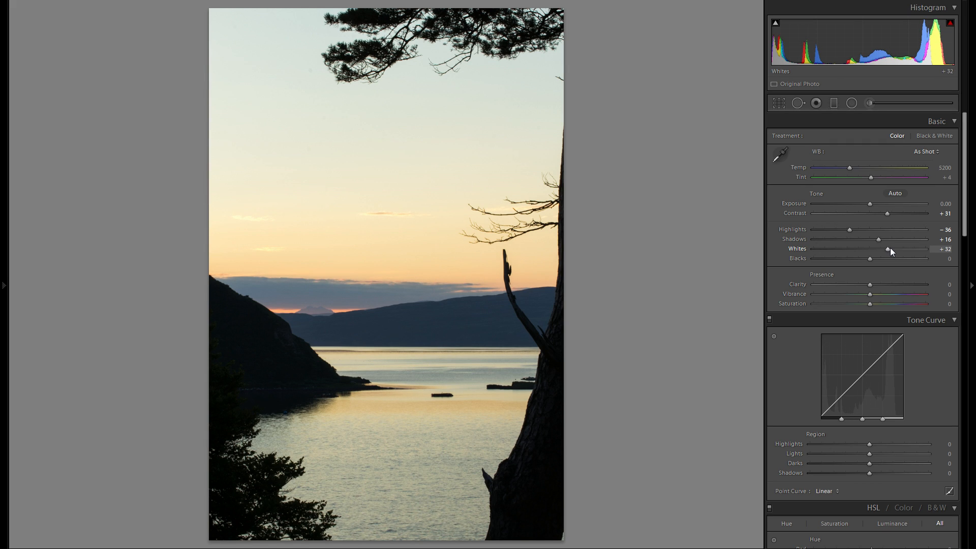
pyautogui.moveTo(887, 251); pyautogui.dragTo(888, 251)
pyautogui.doubleClick(798, 250)
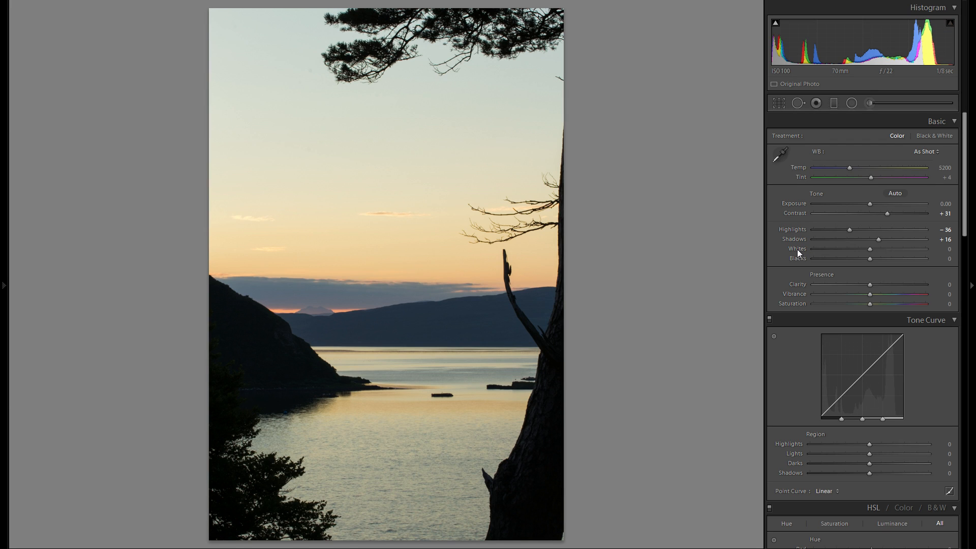
pyautogui.hotkey('ctrl', 'z')
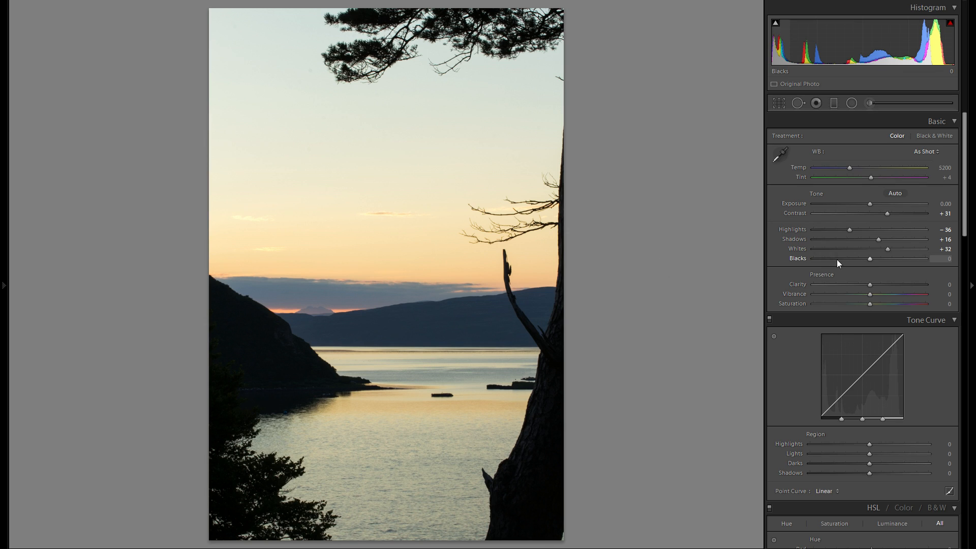
pyautogui.moveTo(868, 259)
pyautogui.mouseDown()
pyautogui.moveTo(856, 258)
pyautogui.moveTo(880, 258)
pyautogui.moveTo(856, 259)
pyautogui.moveTo(888, 262)
pyautogui.moveTo(867, 264)
pyautogui.mouseUp()
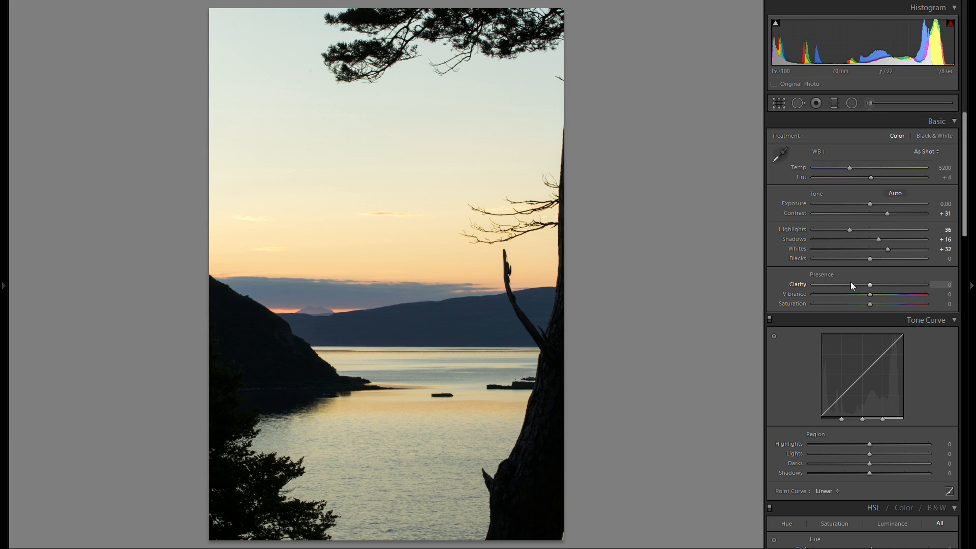
# Step: Compare positive and negative Clarity values, set Clarity to −14, and keep Vibrance and Saturation at 0
pyautogui.moveTo(871, 288)
pyautogui.mouseDown()
pyautogui.moveTo(853, 285)
pyautogui.moveTo(913, 288)
pyautogui.moveTo(873, 288)
pyautogui.mouseUp()
pyautogui.moveTo(868, 288); pyautogui.dragTo(855, 288)
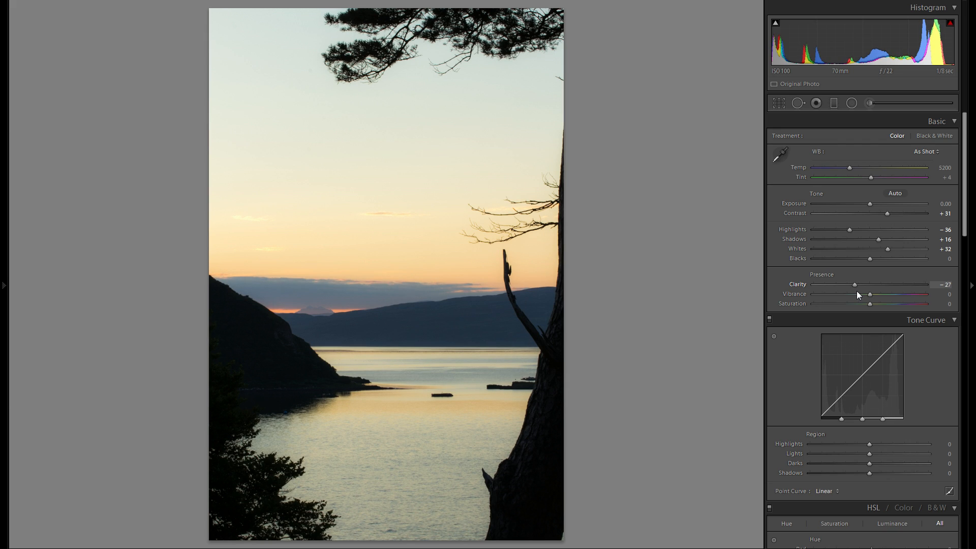
pyautogui.moveTo(862, 292); pyautogui.dragTo(871, 291)
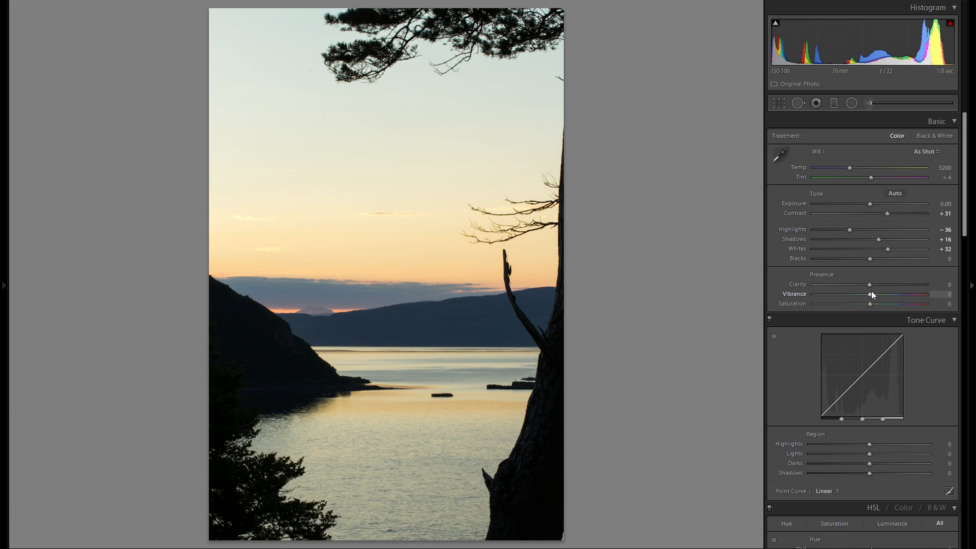
pyautogui.moveTo(870, 288); pyautogui.dragTo(904, 284)
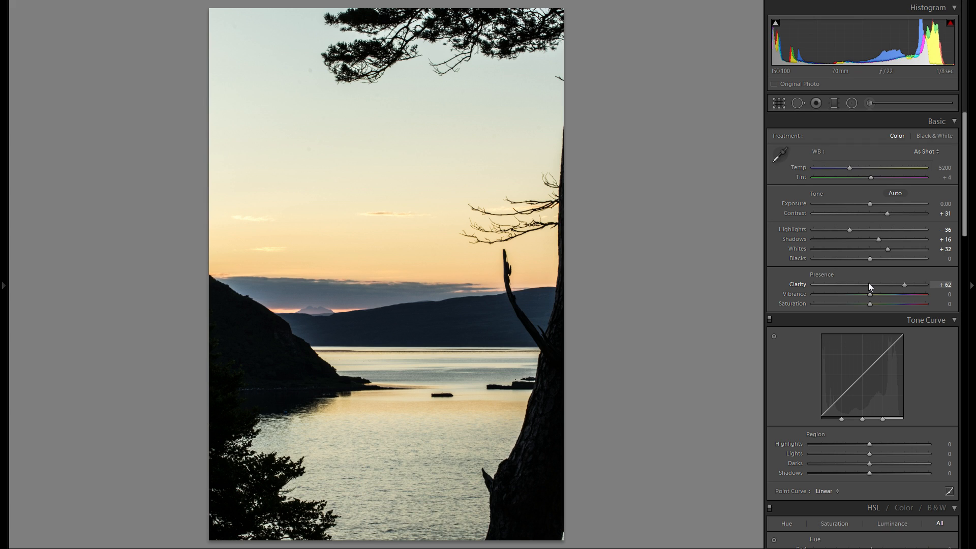
pyautogui.moveTo(869, 285); pyautogui.dragTo(861, 285)
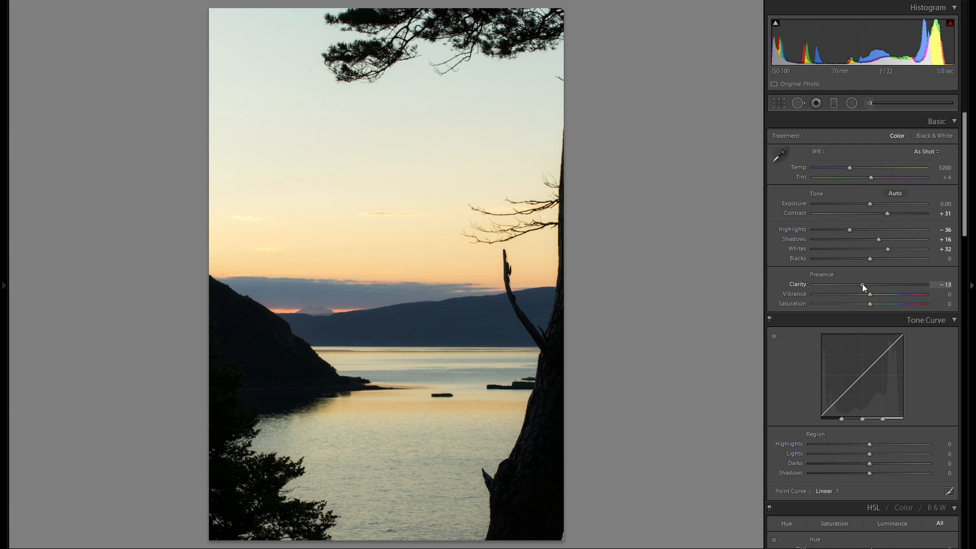
pyautogui.moveTo(861, 285)
pyautogui.mouseDown()
pyautogui.moveTo(812, 286)
pyautogui.moveTo(853, 288)
pyautogui.mouseUp()
pyautogui.moveTo(862, 286)
pyautogui.mouseDown()
pyautogui.moveTo(883, 300)
pyautogui.moveTo(871, 298)
pyautogui.mouseUp()
pyautogui.doubleClick(794, 295)
pyautogui.moveTo(873, 304)
pyautogui.mouseDown()
pyautogui.moveTo(892, 304)
pyautogui.moveTo(873, 303)
pyautogui.mouseUp()
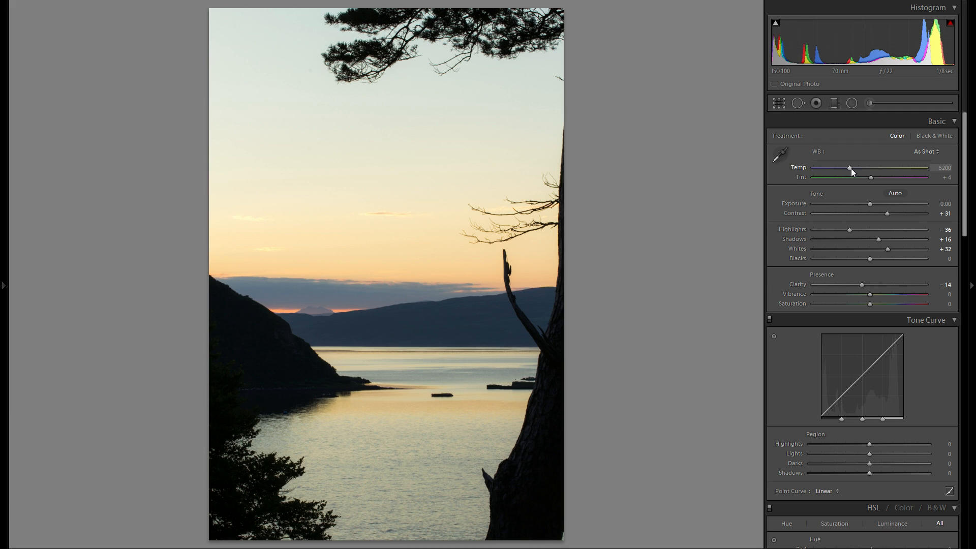
# Step: Adjust the white balance to a Tint of +25 and a cooler Temp of 4036
pyautogui.moveTo(851, 169)
pyautogui.mouseDown()
pyautogui.moveTo(841, 168)
pyautogui.moveTo(873, 169)
pyautogui.moveTo(858, 171)
pyautogui.mouseUp()
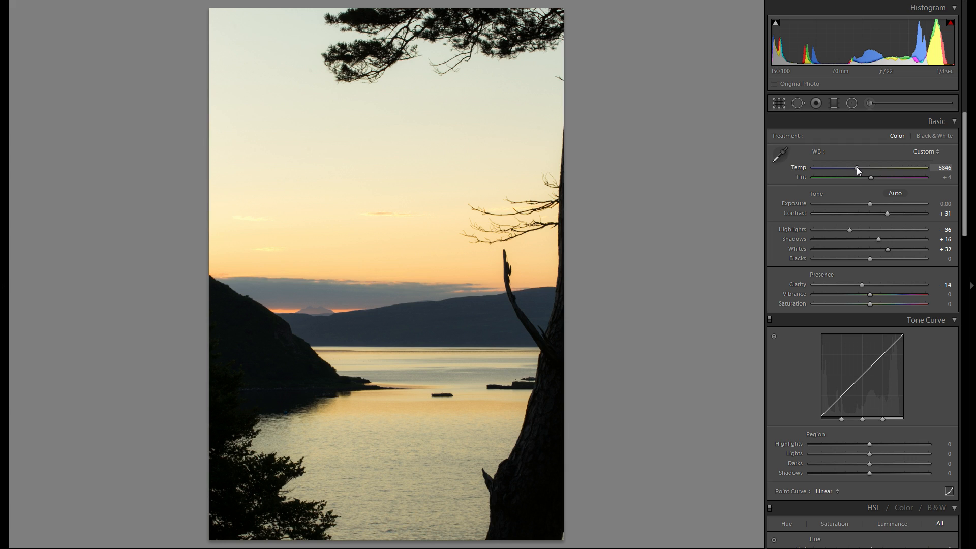
pyautogui.moveTo(872, 178); pyautogui.dragTo(881, 182)
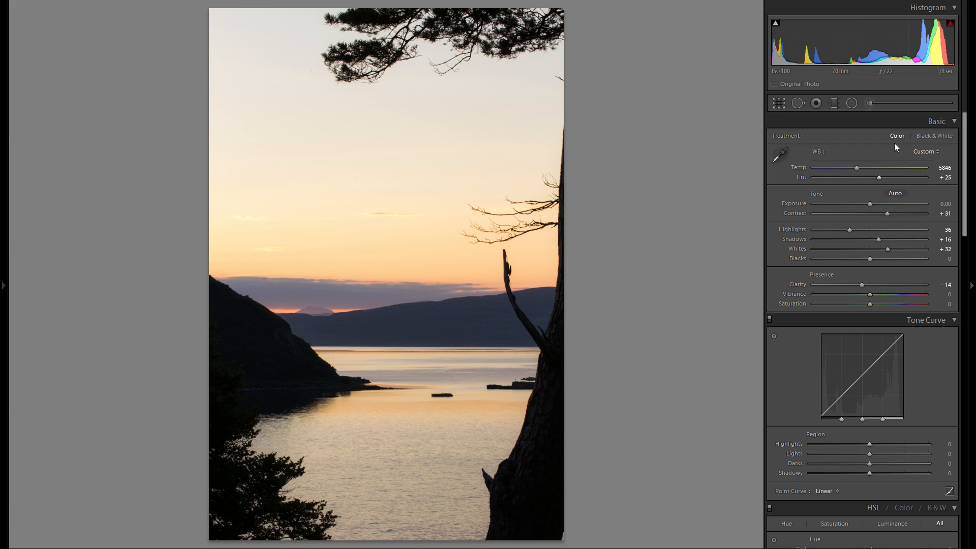
pyautogui.moveTo(860, 168); pyautogui.dragTo(852, 170)
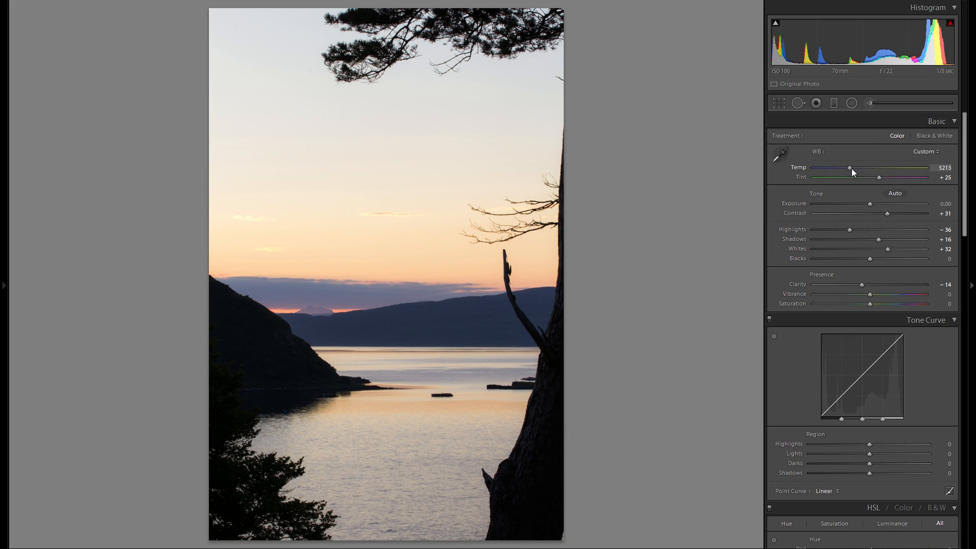
pyautogui.moveTo(853, 170); pyautogui.dragTo(845, 171)
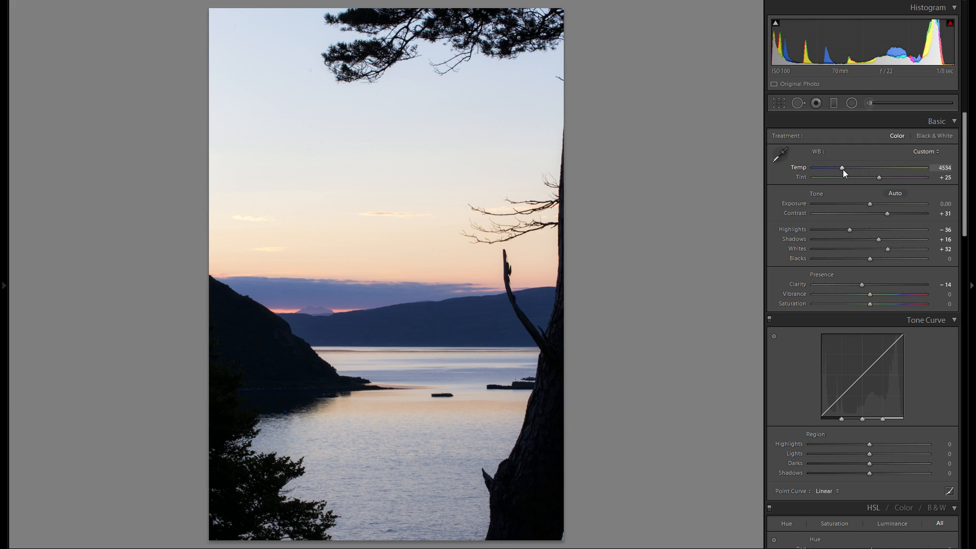
pyautogui.moveTo(843, 170)
pyautogui.mouseDown()
pyautogui.moveTo(878, 169)
pyautogui.moveTo(838, 170)
pyautogui.mouseUp()
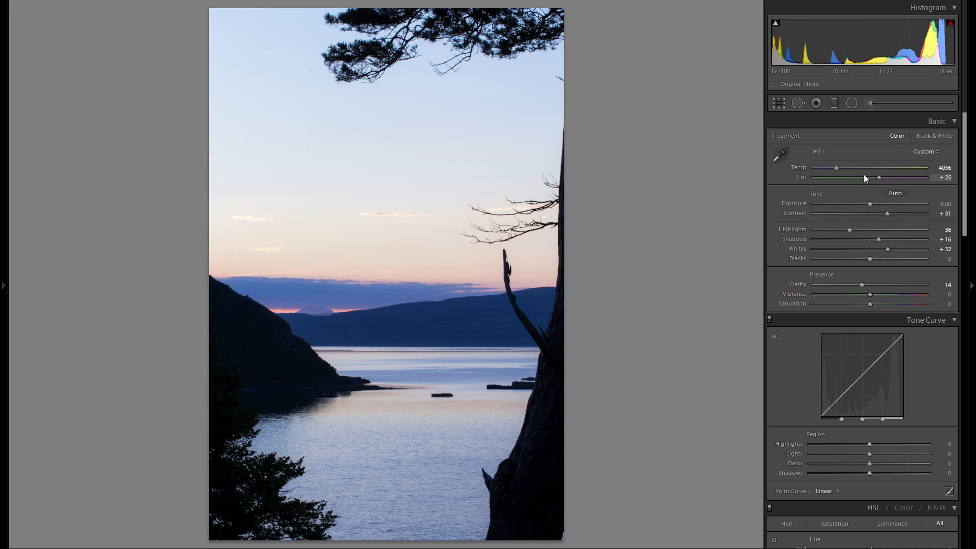
# Step: Try Tint values of −31 and +17, and return Tint to +25
pyautogui.moveTo(880, 179); pyautogui.dragTo(859, 178)
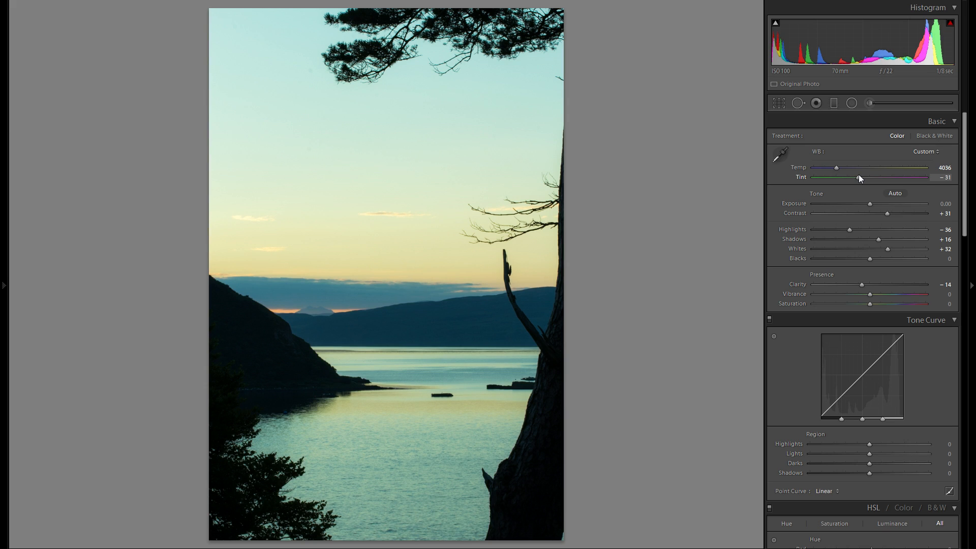
pyautogui.moveTo(859, 178); pyautogui.dragTo(876, 179)
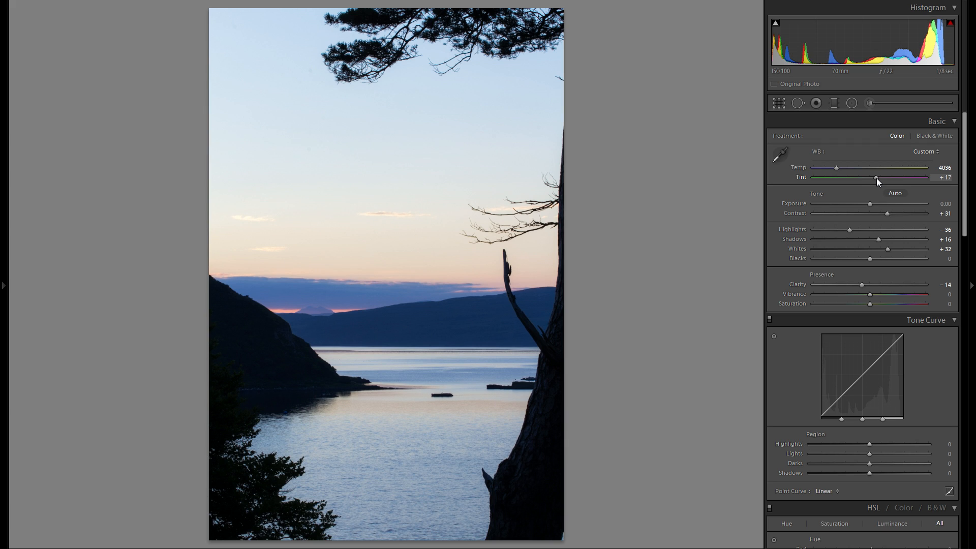
pyautogui.moveTo(877, 178); pyautogui.dragTo(881, 180)
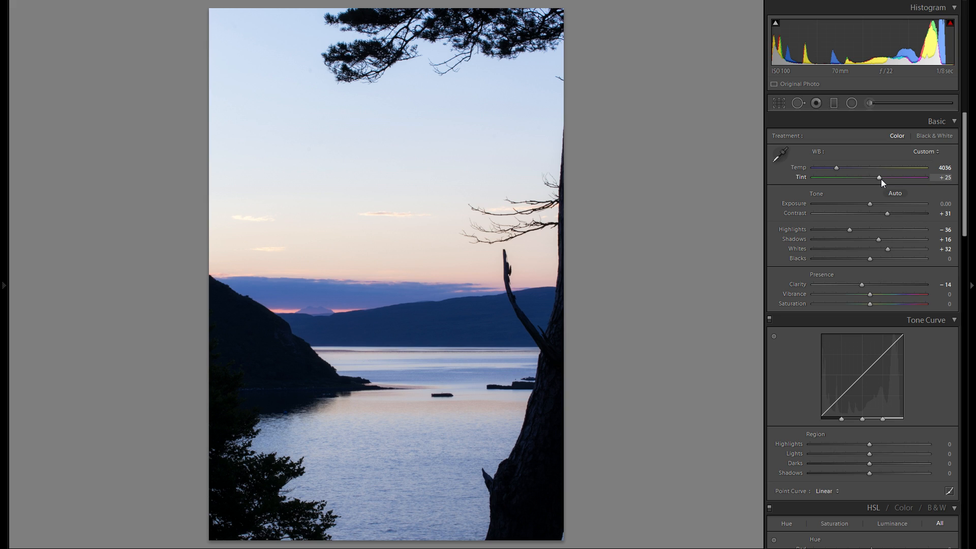
# Step: Set Temp to 4443, and try a warmer Temp of 6208 before undoing that change
pyautogui.moveTo(882, 179); pyautogui.dragTo(841, 169)
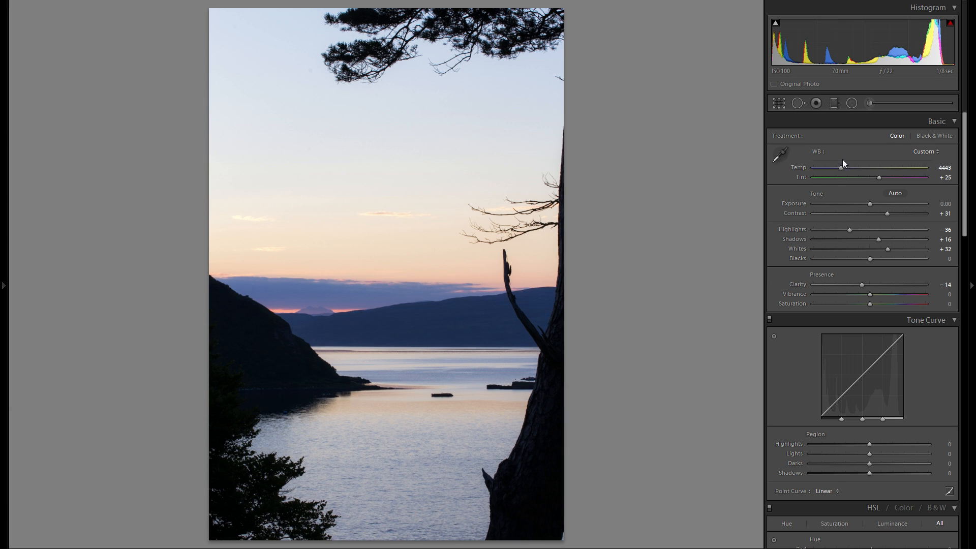
pyautogui.moveTo(850, 168); pyautogui.dragTo(863, 170)
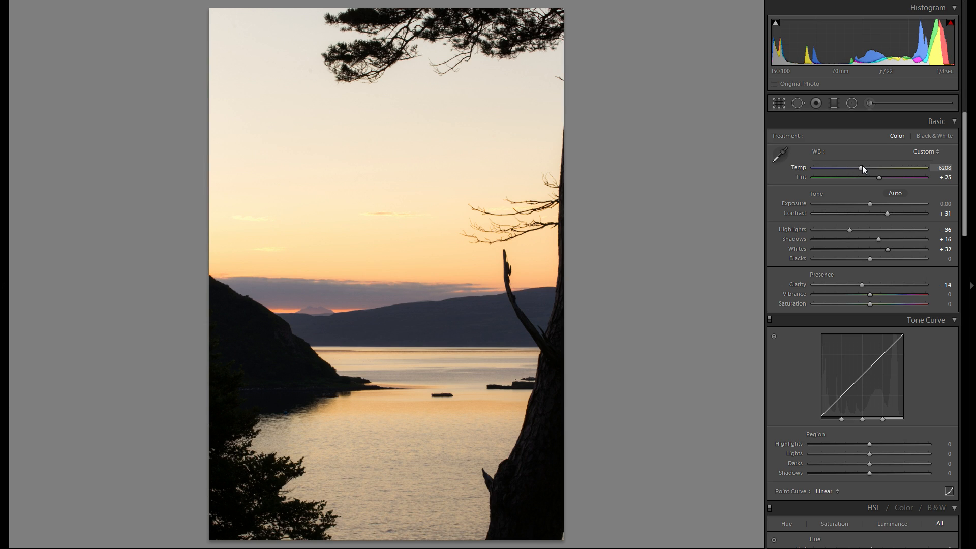
pyautogui.hotkey('ctrl', 'z')
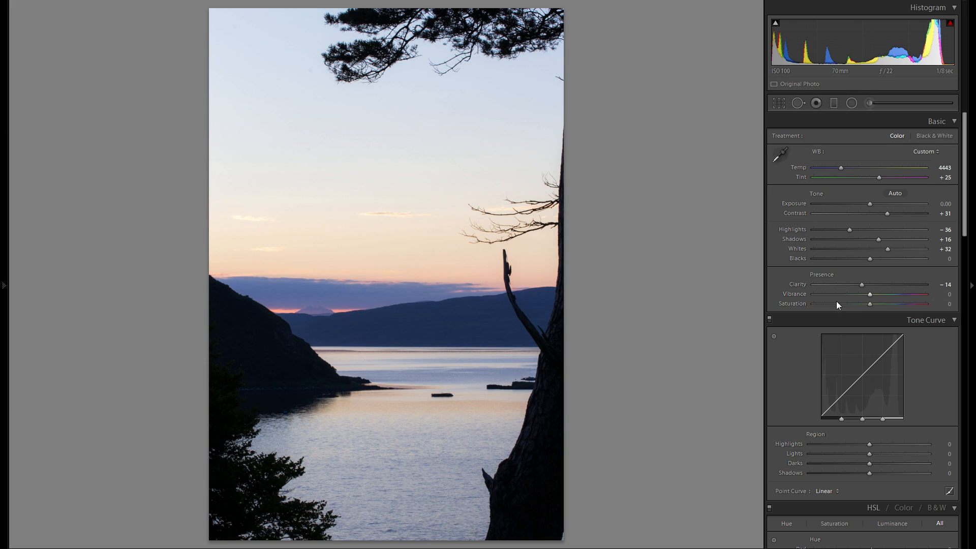
# Step: Shape the tone curve with Highlights at +37, Lights at −8 and Darks at −9
pyautogui.scroll(-3, 918, 332)
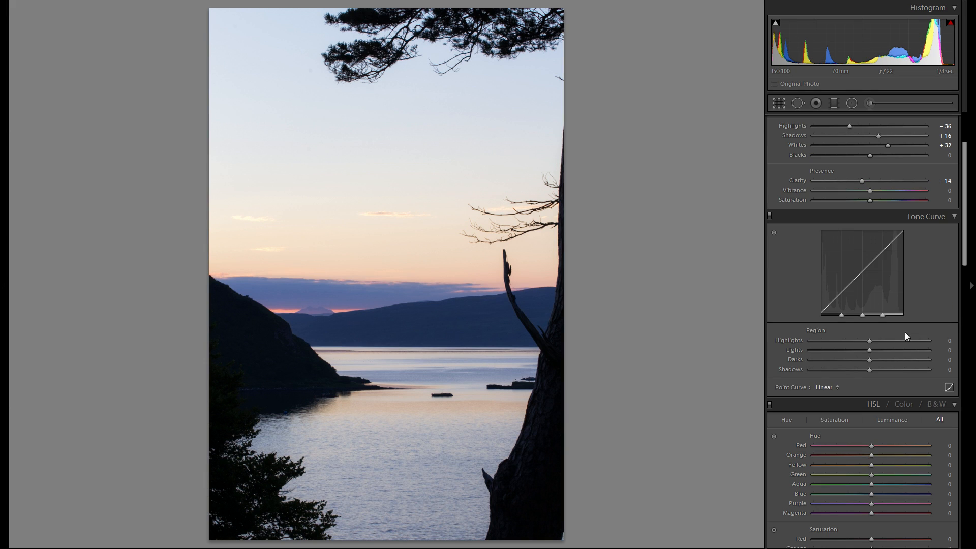
pyautogui.moveTo(869, 341); pyautogui.dragTo(893, 343)
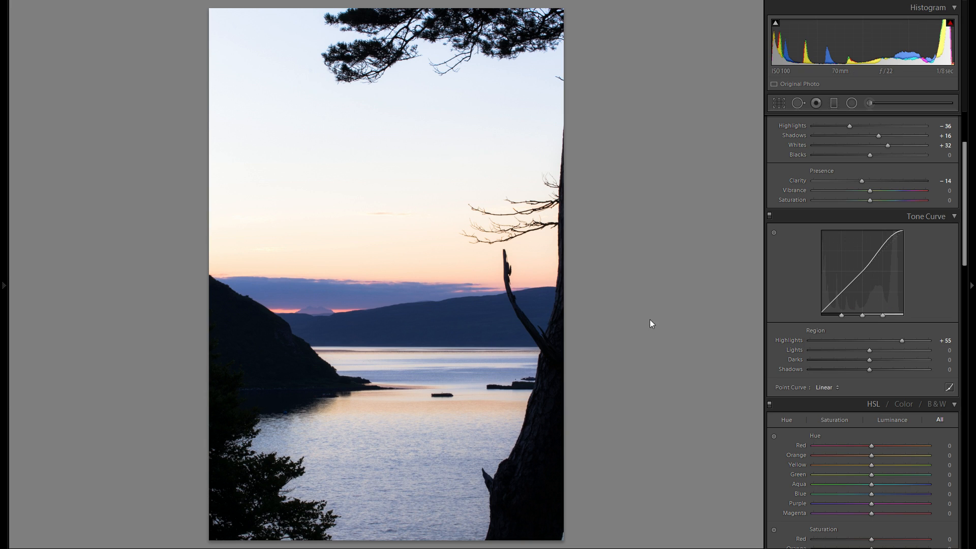
pyautogui.click(890, 339)
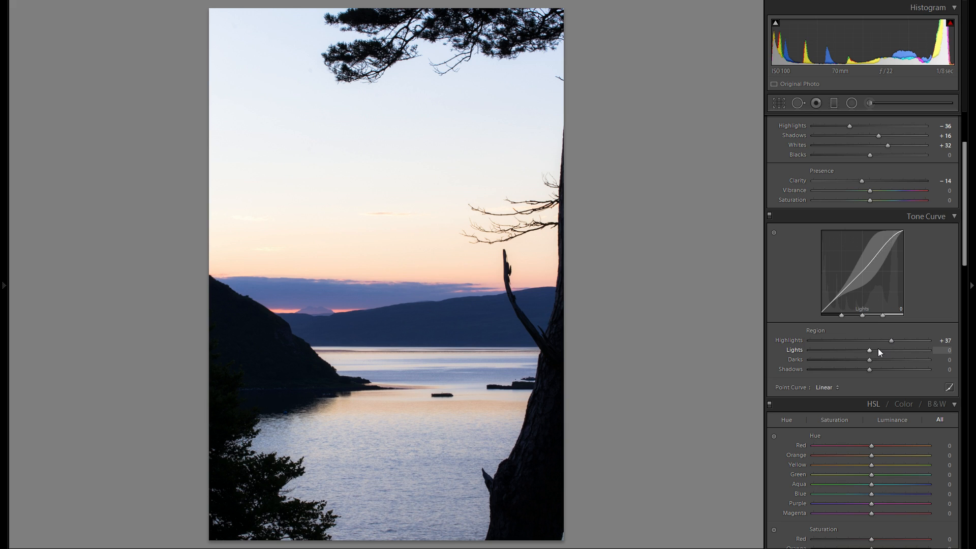
pyautogui.moveTo(867, 350); pyautogui.dragTo(869, 370)
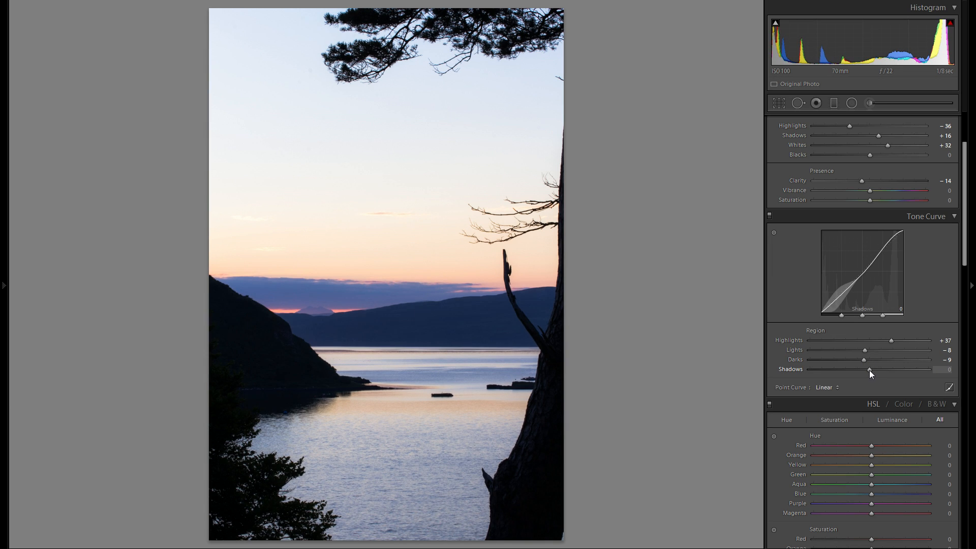
# Step: Try the Medium Contrast and Strong Contrast point curves on the photo, and return the point curve to Linear
pyautogui.click(838, 388)
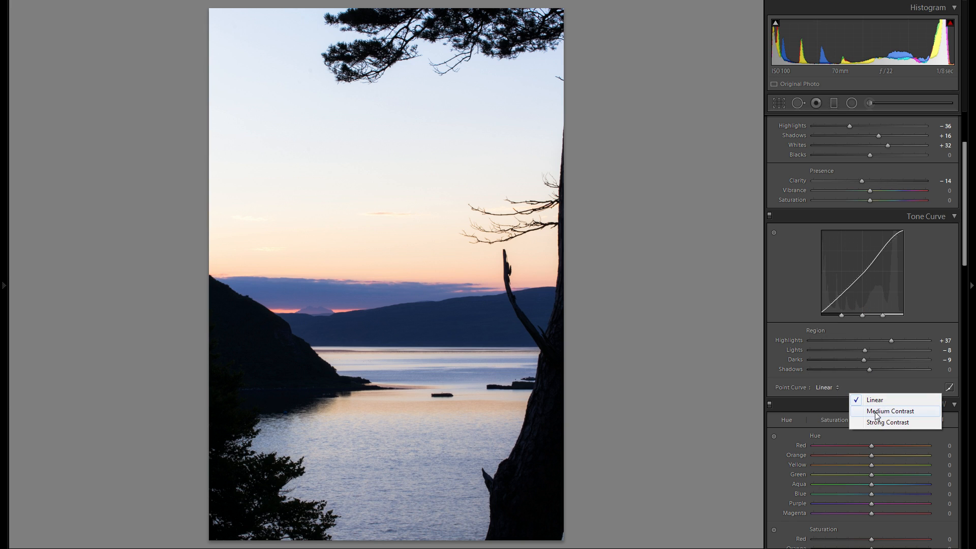
pyautogui.click(876, 412)
pyautogui.click(836, 388)
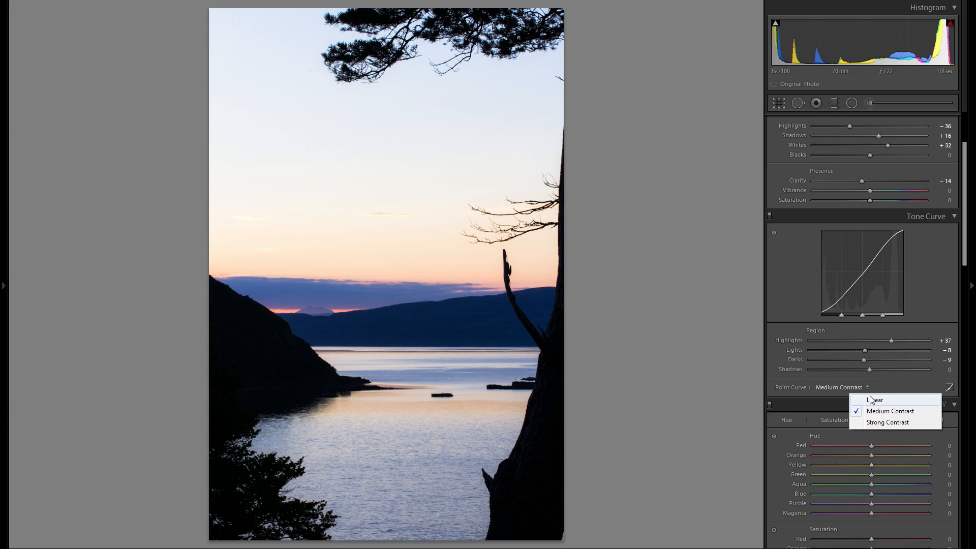
pyautogui.click(871, 400)
pyautogui.click(831, 388)
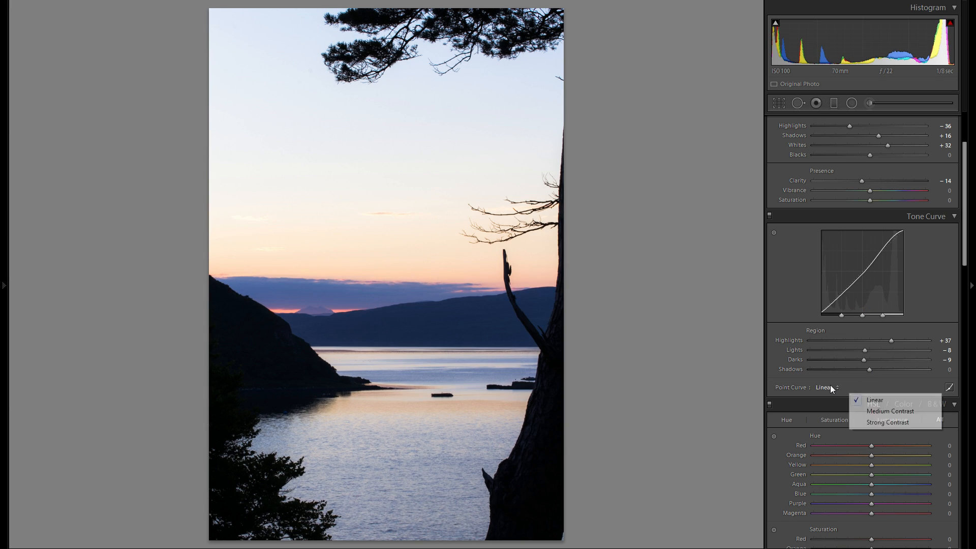
pyautogui.click(883, 424)
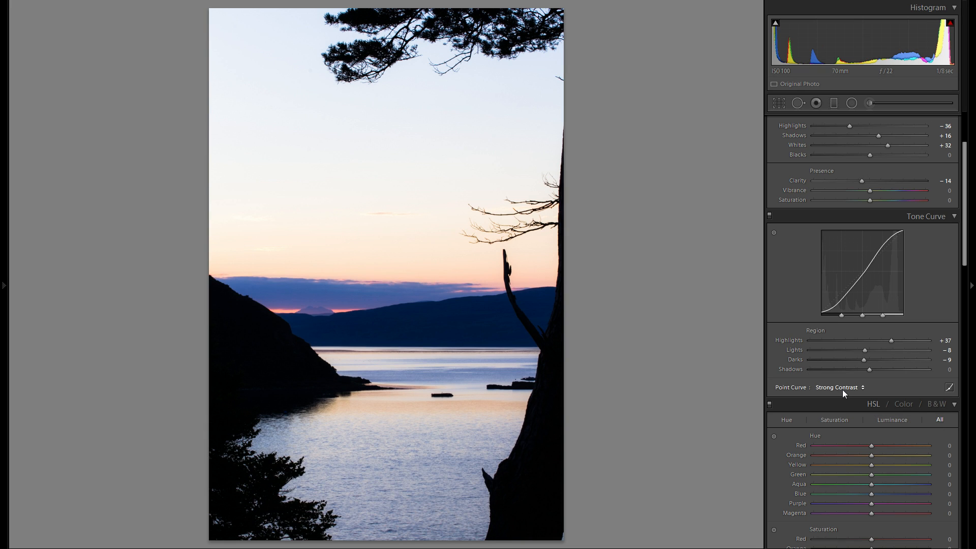
pyautogui.click(846, 389)
pyautogui.click(871, 400)
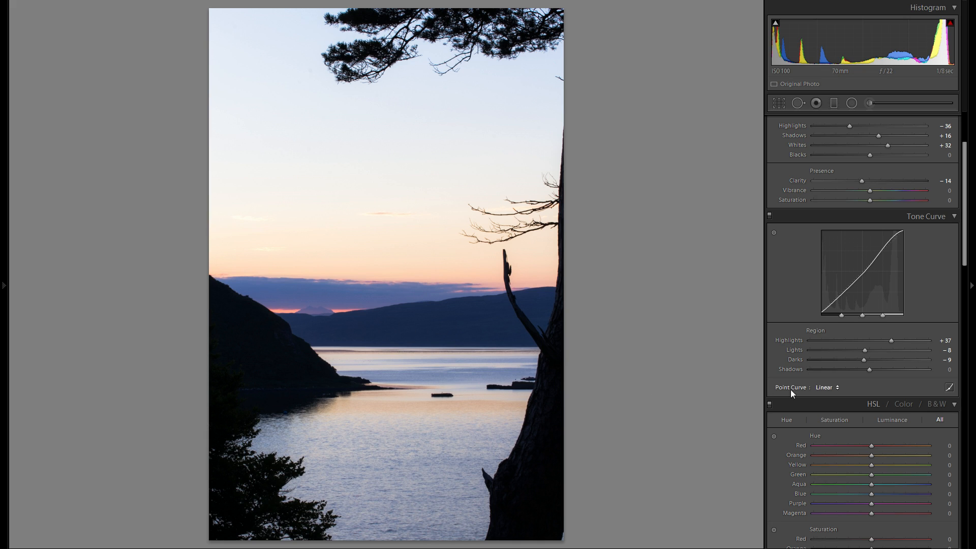
pyautogui.click(827, 387)
pyautogui.click(872, 412)
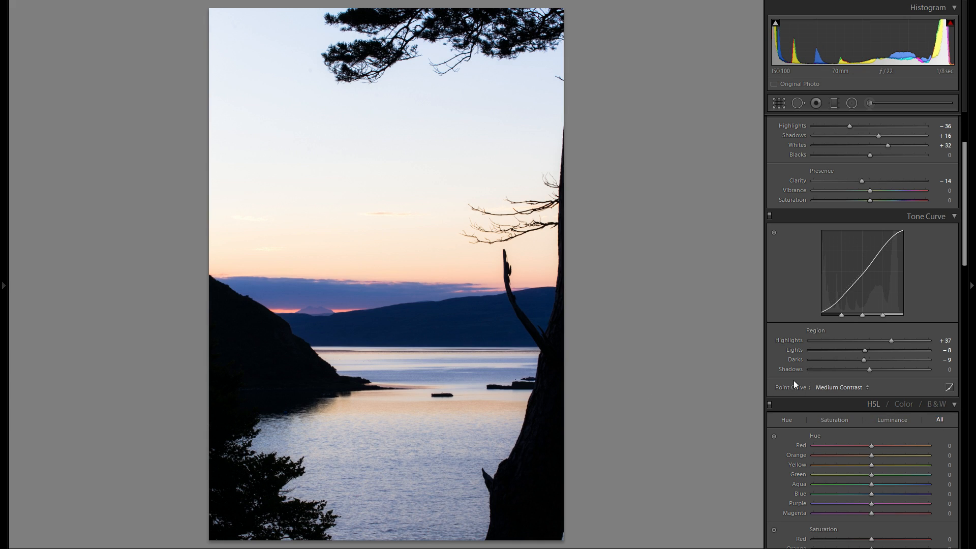
pyautogui.click(829, 388)
pyautogui.click(873, 400)
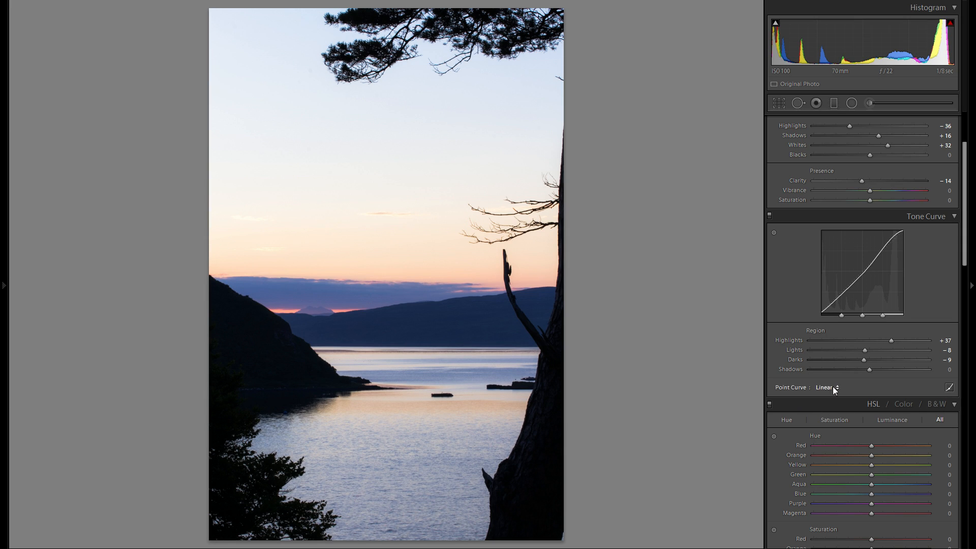
# Step: Try shifting the hue of the water's warm reflection with HSL targeted adjustment, and reset the Yellow hue
pyautogui.scroll(-5, 879, 380)
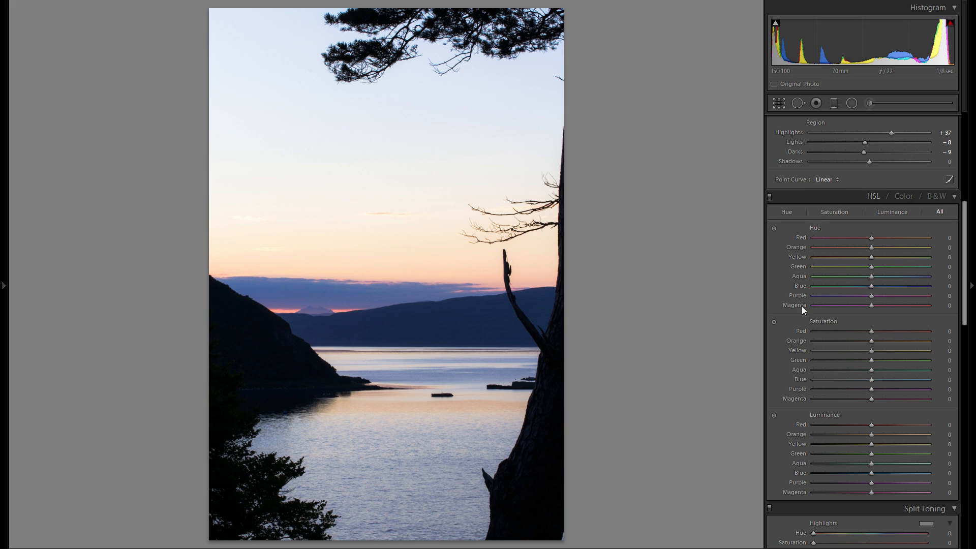
pyautogui.click(774, 229)
pyautogui.moveTo(416, 414); pyautogui.dragTo(415, 397)
pyautogui.moveTo(416, 412); pyautogui.dragTo(415, 433)
pyautogui.doubleClick(792, 255)
# Step: Try split-toning the highlights pink at Hue 325, Saturation 47, yellow at 52, 59, and orange at 39, 45
pyautogui.scroll(-5, 867, 280)
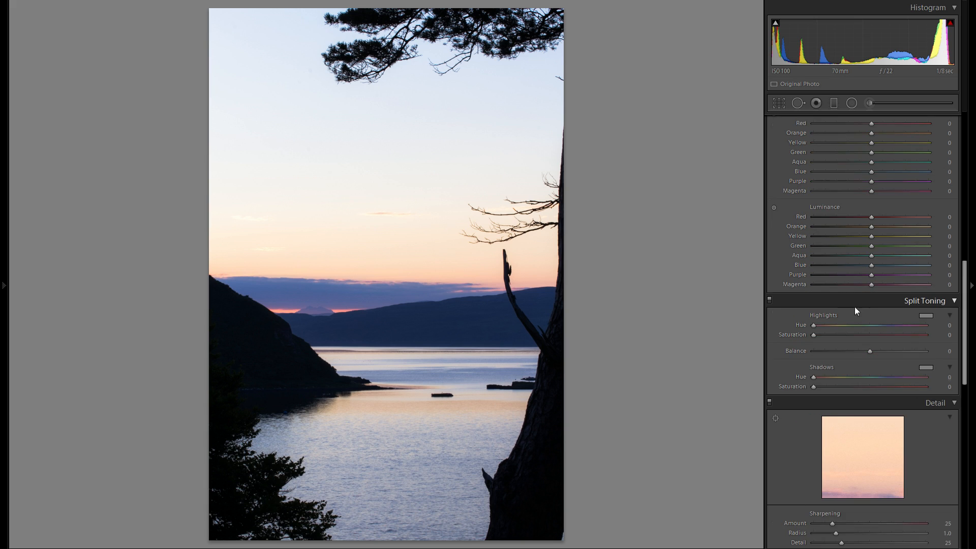
pyautogui.click(926, 316)
pyautogui.click(706, 290)
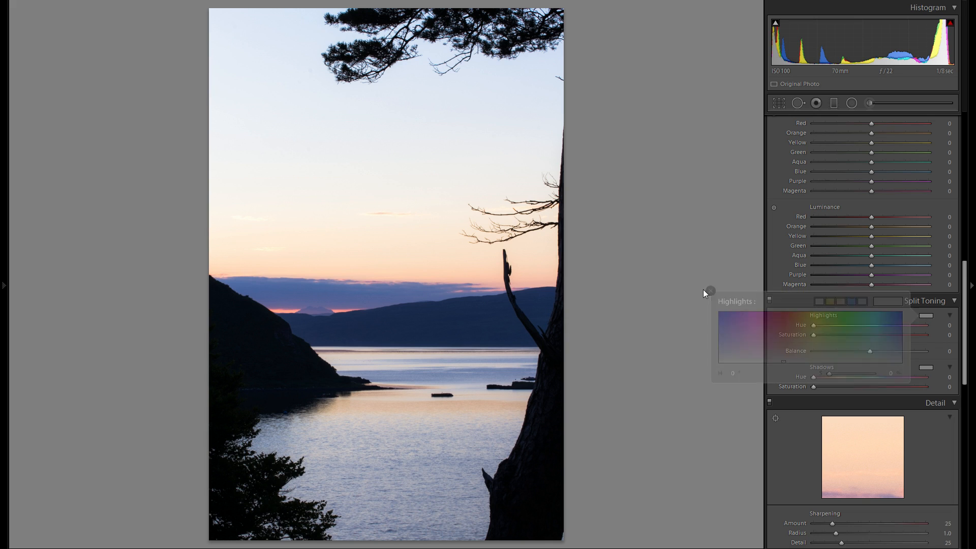
pyautogui.click(926, 315)
pyautogui.click(728, 338)
pyautogui.moveTo(728, 338)
pyautogui.mouseDown()
pyautogui.moveTo(871, 328)
pyautogui.moveTo(723, 326)
pyautogui.moveTo(740, 323)
pyautogui.moveTo(884, 325)
pyautogui.moveTo(731, 325)
pyautogui.moveTo(765, 339)
pyautogui.mouseUp()
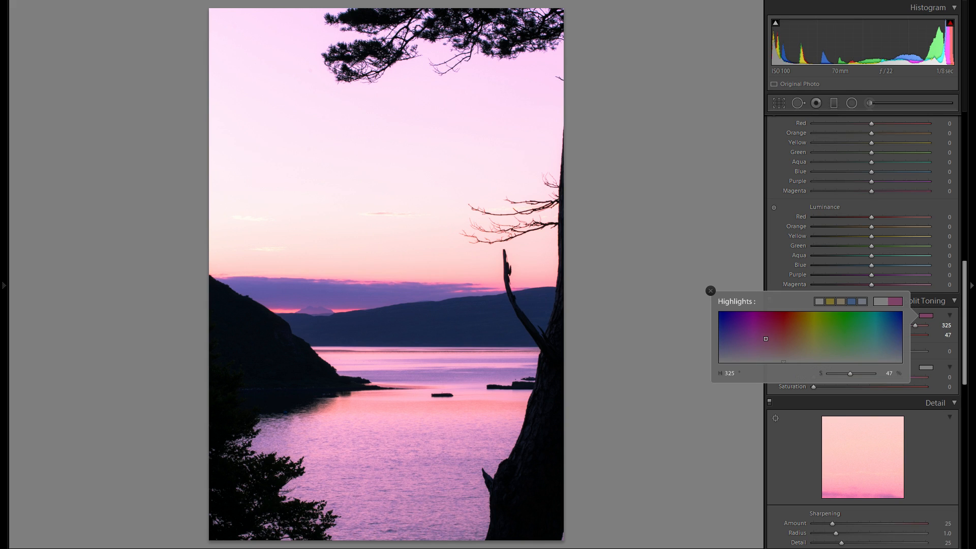
pyautogui.moveTo(764, 339); pyautogui.dragTo(809, 332)
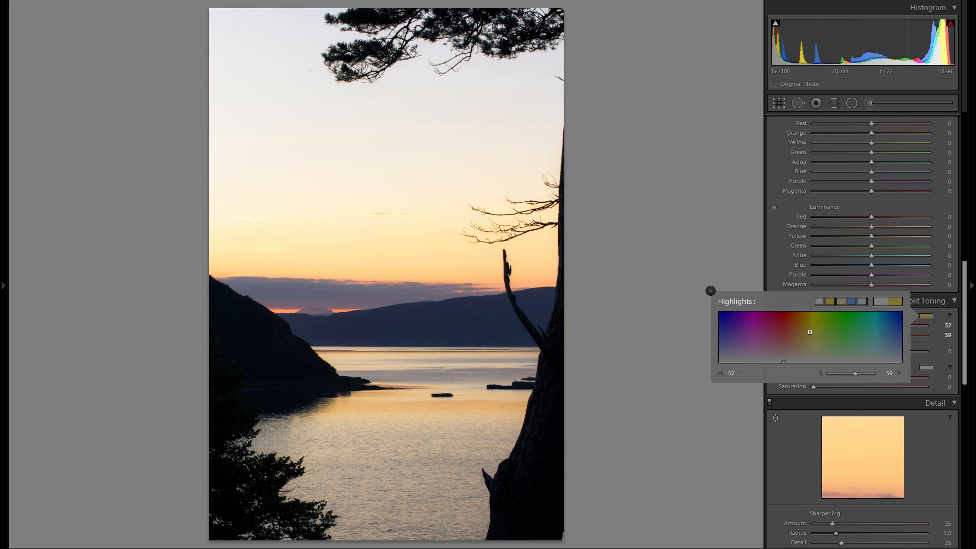
pyautogui.moveTo(810, 332); pyautogui.dragTo(809, 337)
pyautogui.moveTo(810, 336)
pyautogui.mouseDown()
pyautogui.moveTo(754, 338)
pyautogui.moveTo(782, 328)
pyautogui.moveTo(838, 341)
pyautogui.moveTo(824, 346)
pyautogui.moveTo(871, 344)
pyautogui.moveTo(872, 359)
pyautogui.moveTo(862, 339)
pyautogui.moveTo(808, 331)
pyautogui.moveTo(754, 334)
pyautogui.moveTo(751, 352)
pyautogui.moveTo(804, 339)
pyautogui.mouseUp()
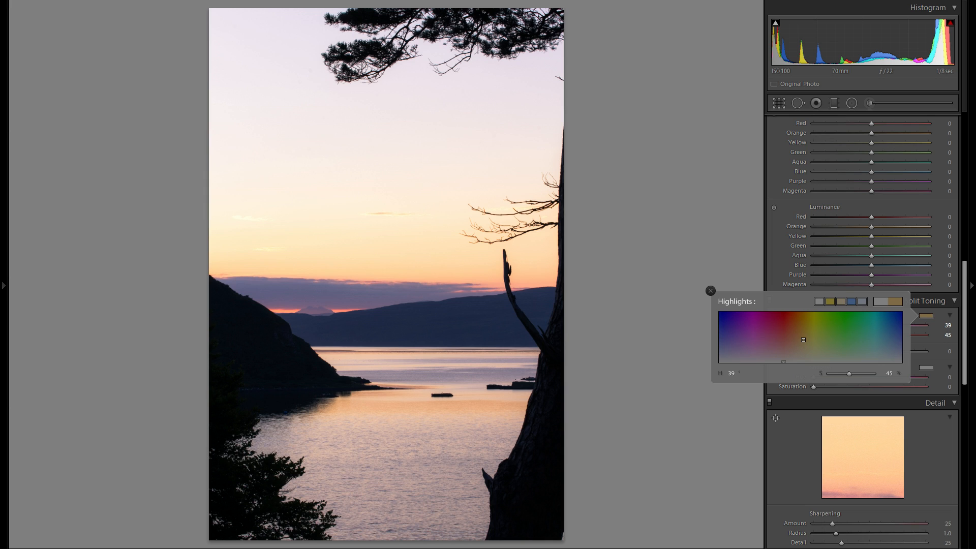
# Step: Set the split-toning highlights to Hue 315 and Saturation 17, and compare the photo with split toning off and on
pyautogui.moveTo(803, 340); pyautogui.dragTo(753, 341)
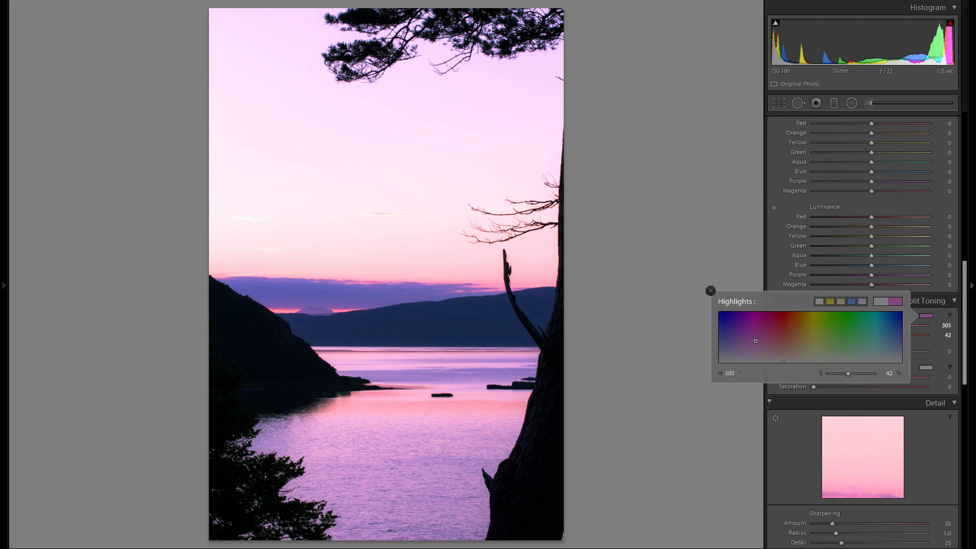
pyautogui.moveTo(756, 341); pyautogui.dragTo(760, 356)
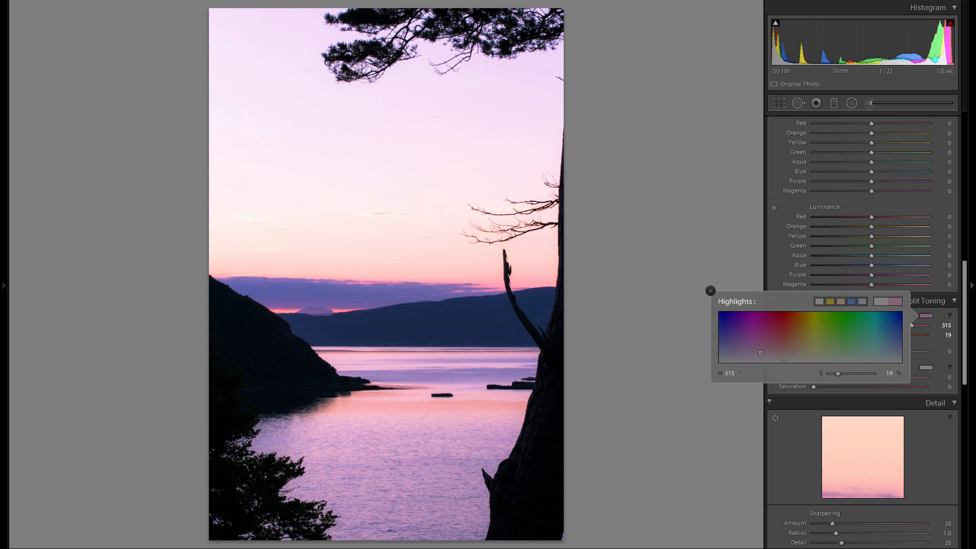
pyautogui.moveTo(761, 355); pyautogui.dragTo(761, 354)
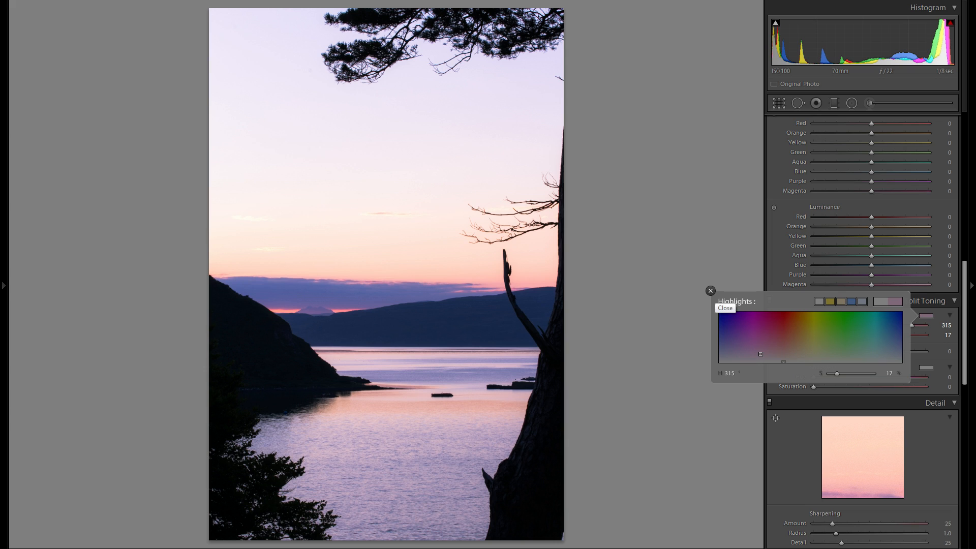
pyautogui.click(711, 291)
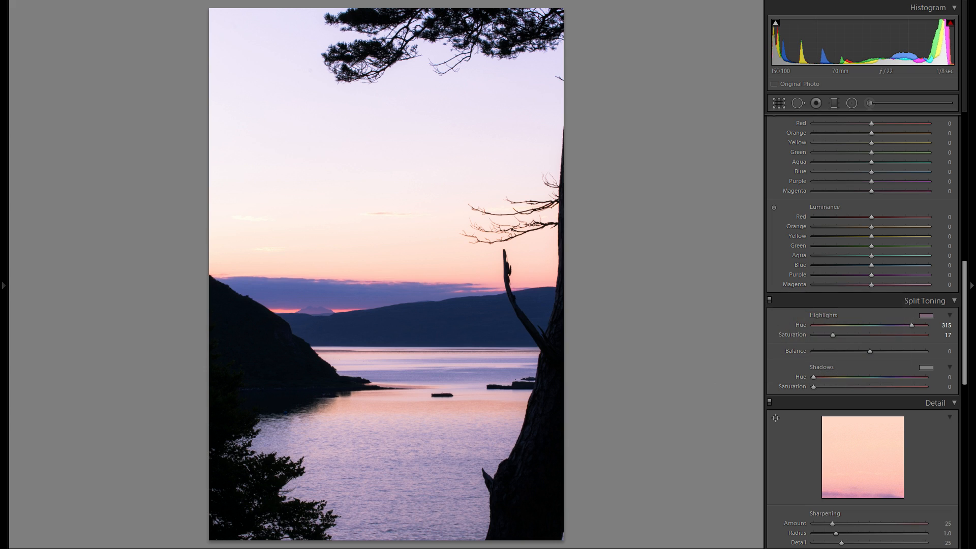
pyautogui.click(770, 300)
pyautogui.click(769, 300)
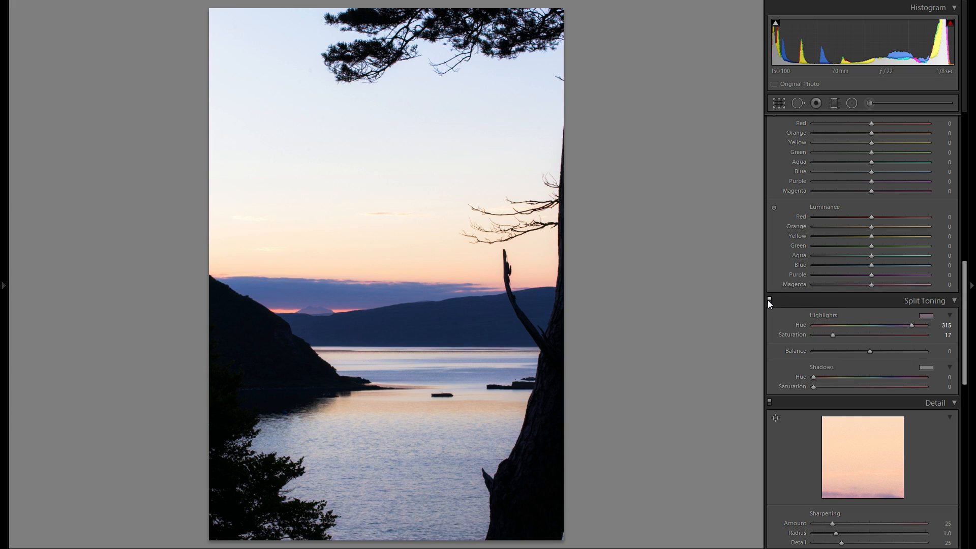
# Step: Set the split-toning shadows to Hue 50 and Saturation 10, and compare the photo with split toning off and on
pyautogui.click(926, 367)
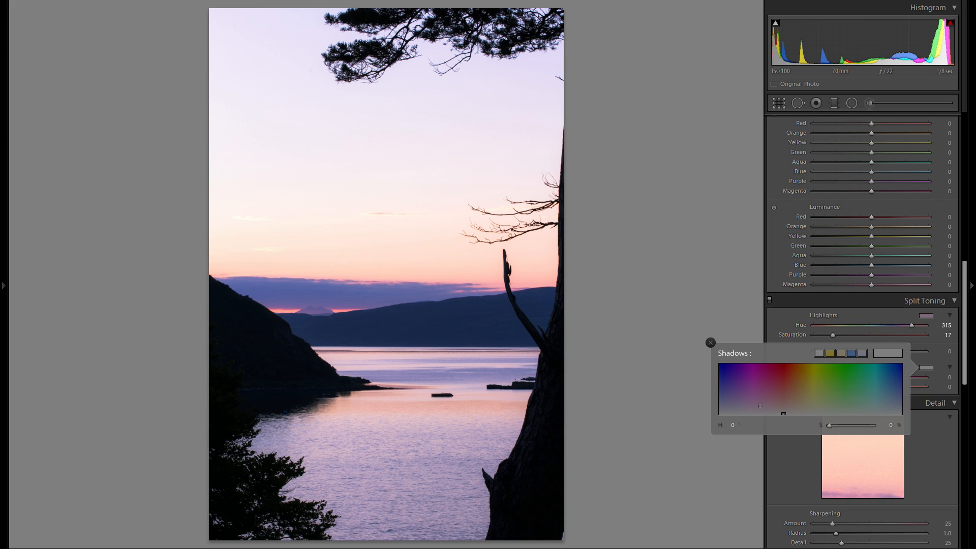
pyautogui.moveTo(805, 400)
pyautogui.mouseDown()
pyautogui.moveTo(726, 399)
pyautogui.moveTo(844, 382)
pyautogui.moveTo(787, 381)
pyautogui.moveTo(808, 379)
pyautogui.moveTo(809, 413)
pyautogui.mouseUp()
pyautogui.moveTo(809, 413); pyautogui.dragTo(809, 409)
pyautogui.click(711, 342)
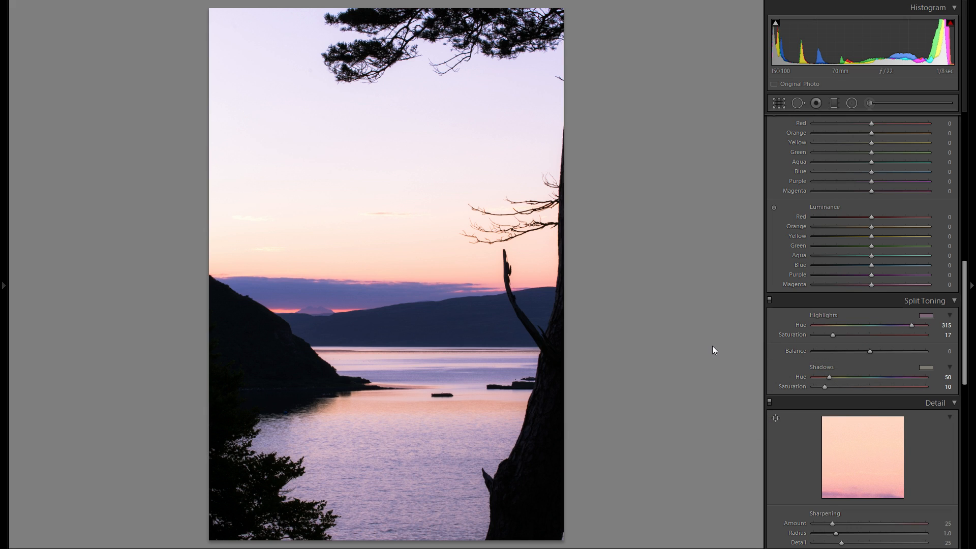
pyautogui.click(770, 300)
pyautogui.click(770, 301)
pyautogui.click(769, 300)
pyautogui.click(770, 300)
# Step: Set the Red Primary Hue to −5 in the camera calibration
pyautogui.scroll(-2, 849, 371)
pyautogui.scroll(-10, 853, 334)
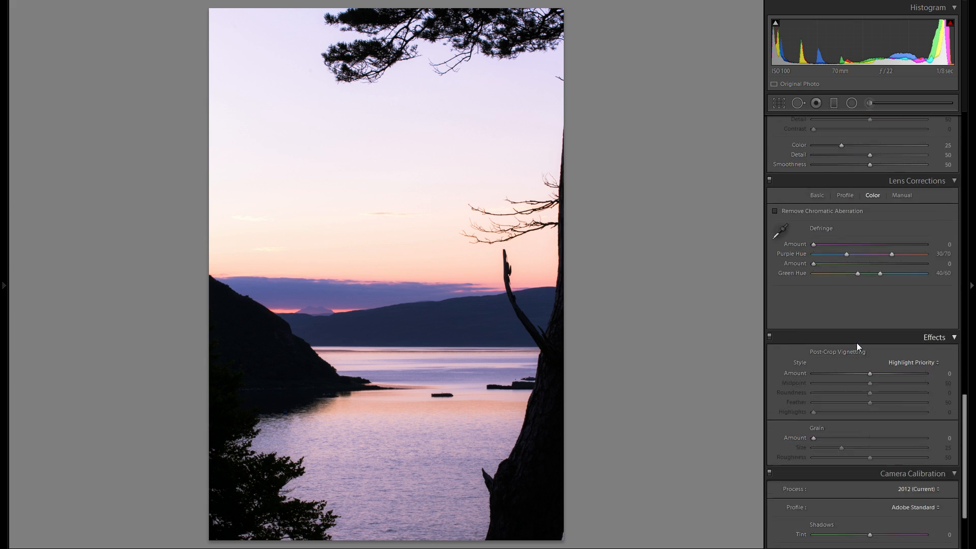
pyautogui.scroll(-4, 863, 369)
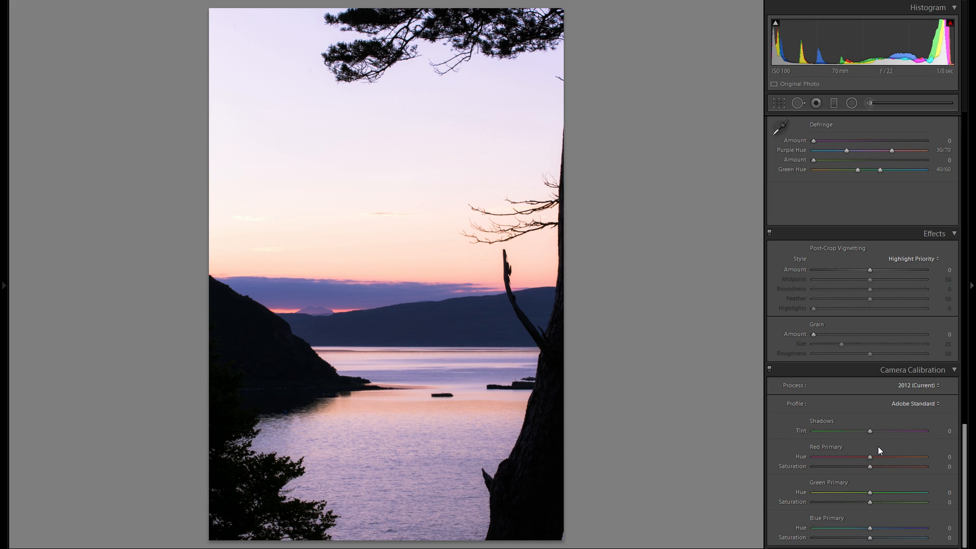
pyautogui.scroll(8, 824, 430)
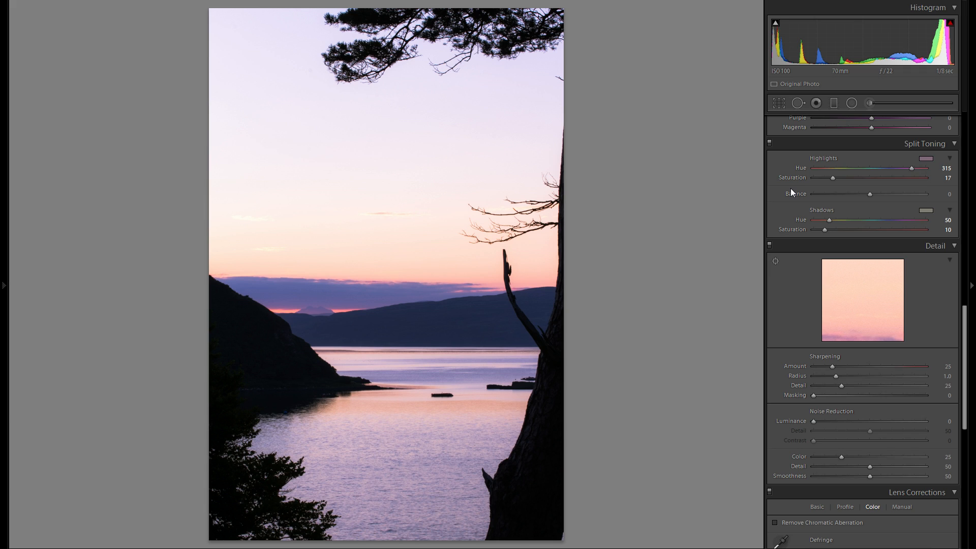
pyautogui.scroll(-8, 847, 285)
pyautogui.moveTo(870, 456); pyautogui.dragTo(867, 456)
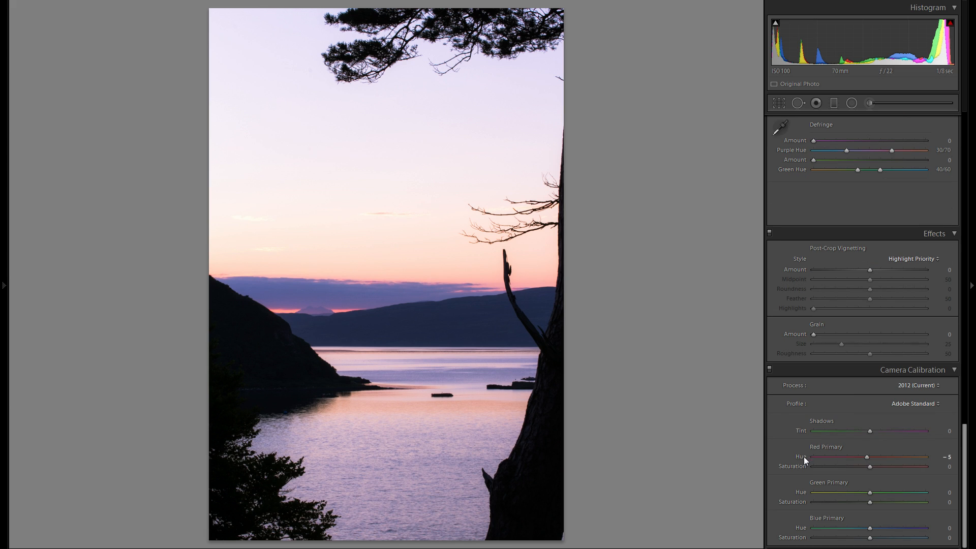
# Step: Add a slightly tilted graduated filter across the hills at the horizon, and move it up a little
pyautogui.scroll(6, 808, 456)
pyautogui.scroll(-2, 807, 456)
pyautogui.scroll(10, 845, 414)
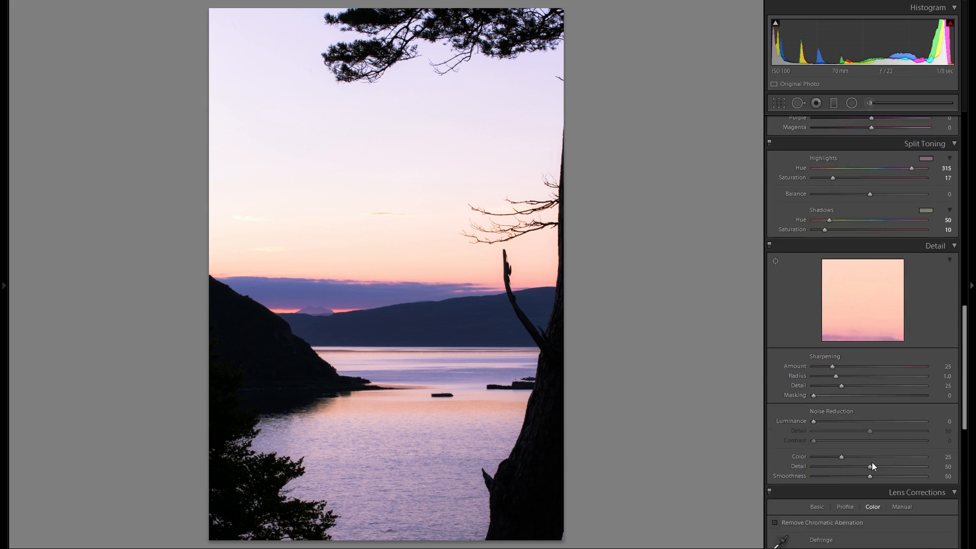
pyautogui.scroll(5, 867, 441)
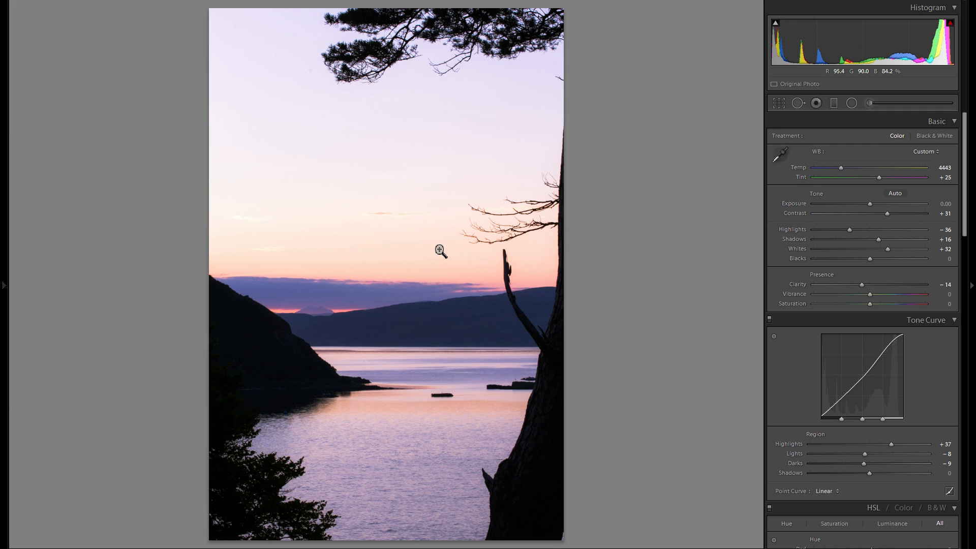
pyautogui.click(834, 102)
pyautogui.moveTo(361, 281); pyautogui.dragTo(364, 375)
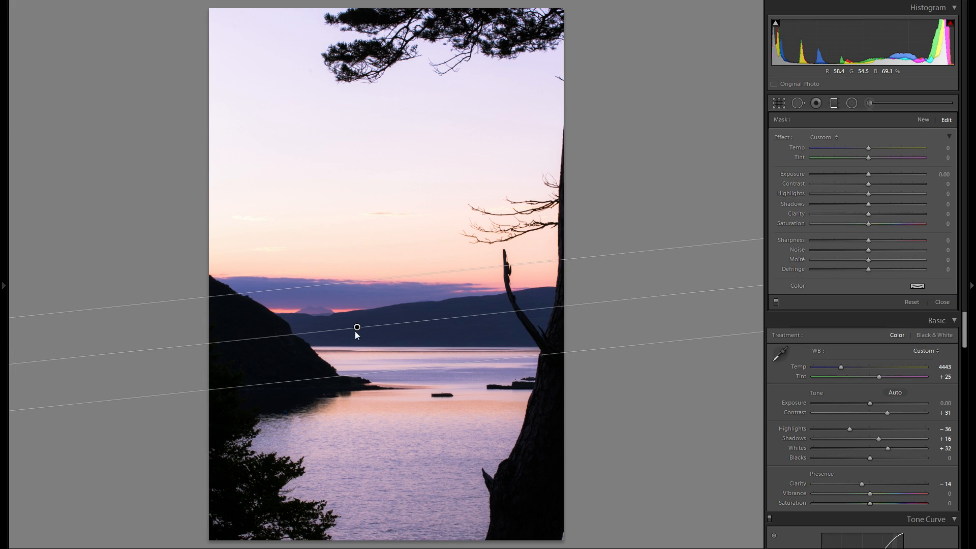
pyautogui.moveTo(357, 326); pyautogui.dragTo(356, 311)
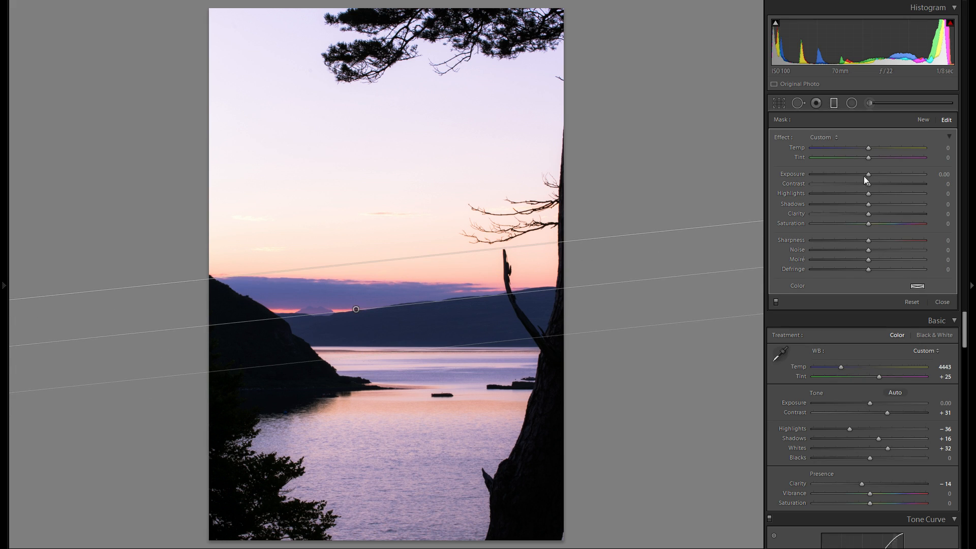
# Step: Set the graduated filter's Exposure to −0.52, try −1.14 and undo that change, and close the filter
pyautogui.moveTo(868, 175); pyautogui.dragTo(862, 174)
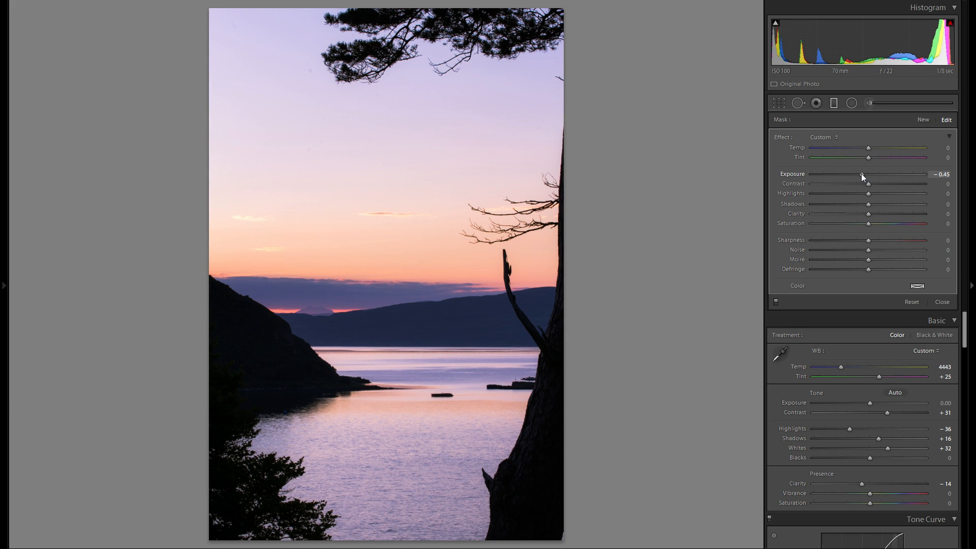
pyautogui.moveTo(860, 173); pyautogui.dragTo(861, 174)
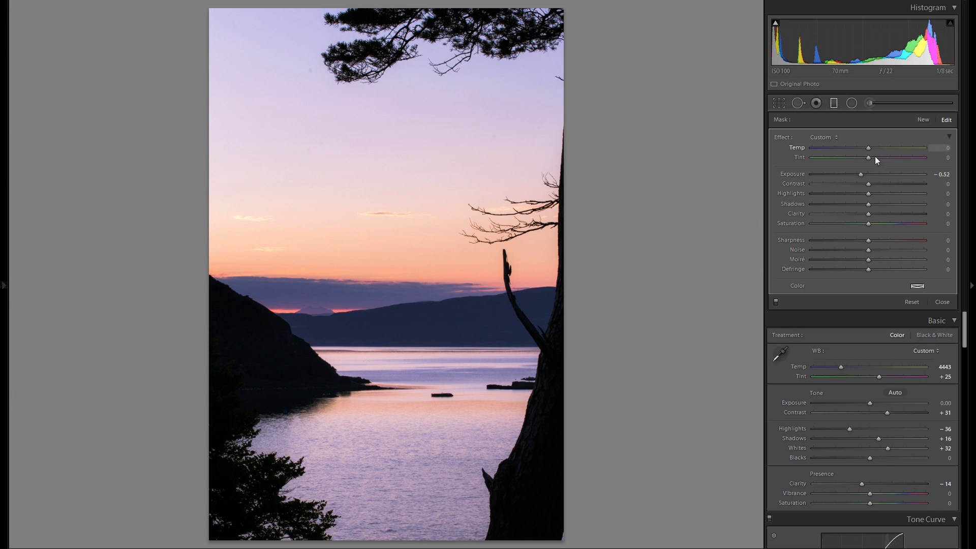
pyautogui.moveTo(861, 174); pyautogui.dragTo(854, 174)
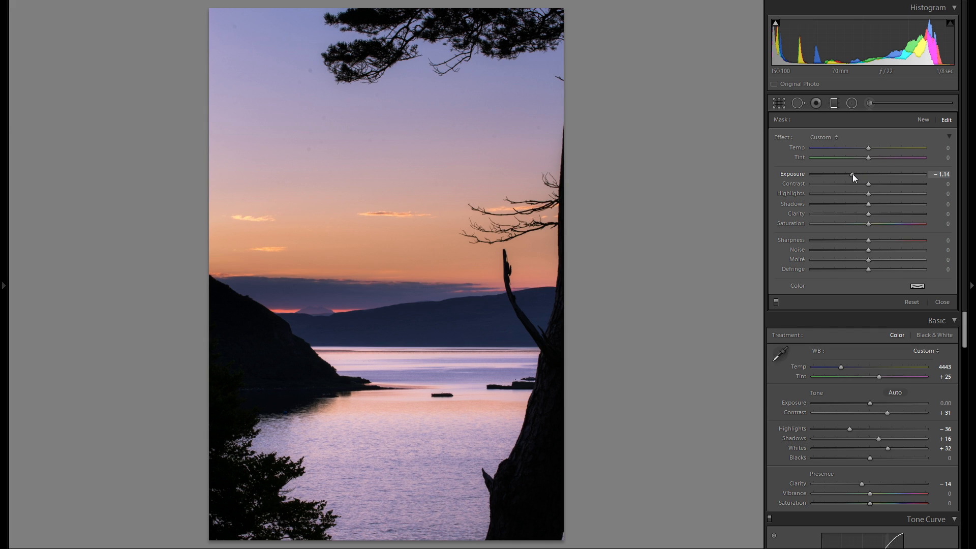
pyautogui.hotkey('ctrl', 'z')
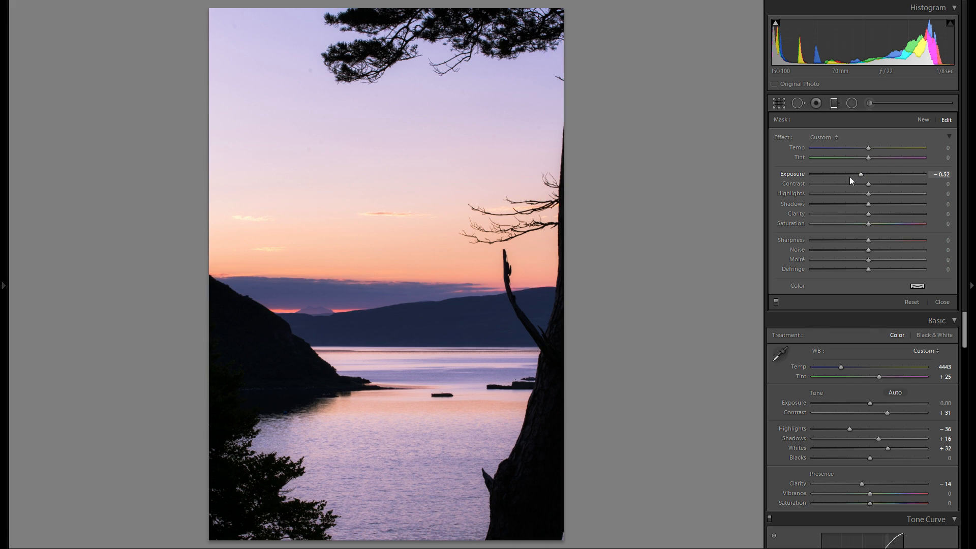
pyautogui.click(834, 103)
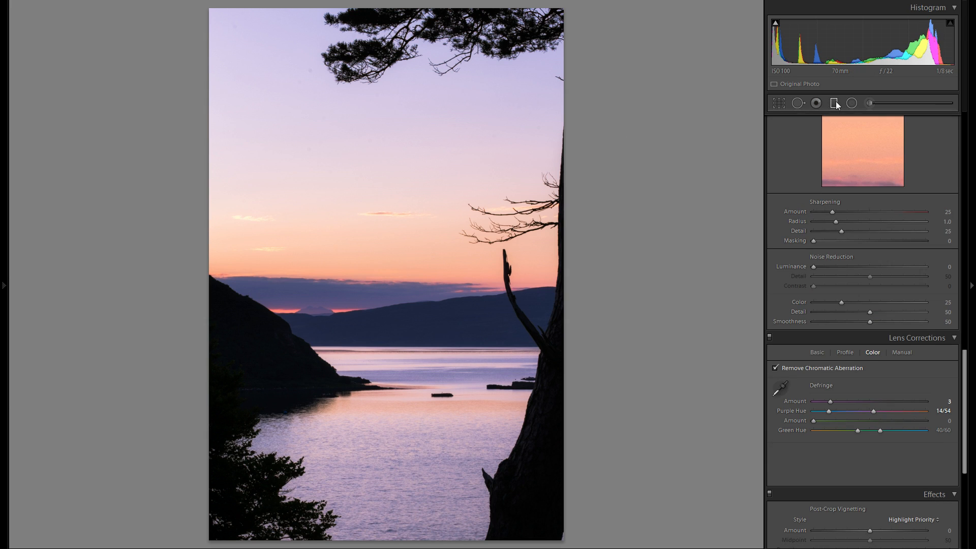
# Step: Add a tilted graduated filter across the upper sky with Temp −13 and Saturation 34, and fine-tune its position
pyautogui.click(836, 102)
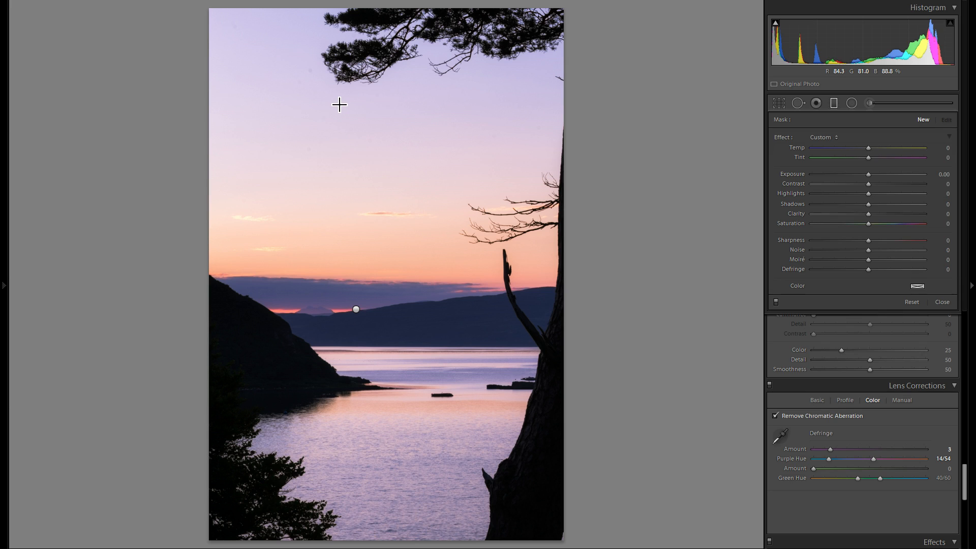
pyautogui.moveTo(335, 129); pyautogui.dragTo(351, 238)
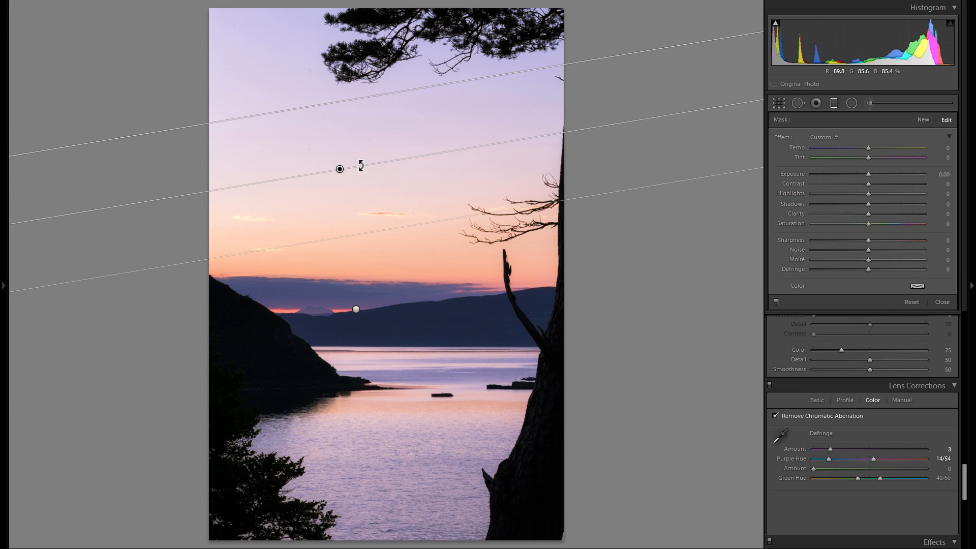
pyautogui.moveTo(340, 170); pyautogui.dragTo(360, 117)
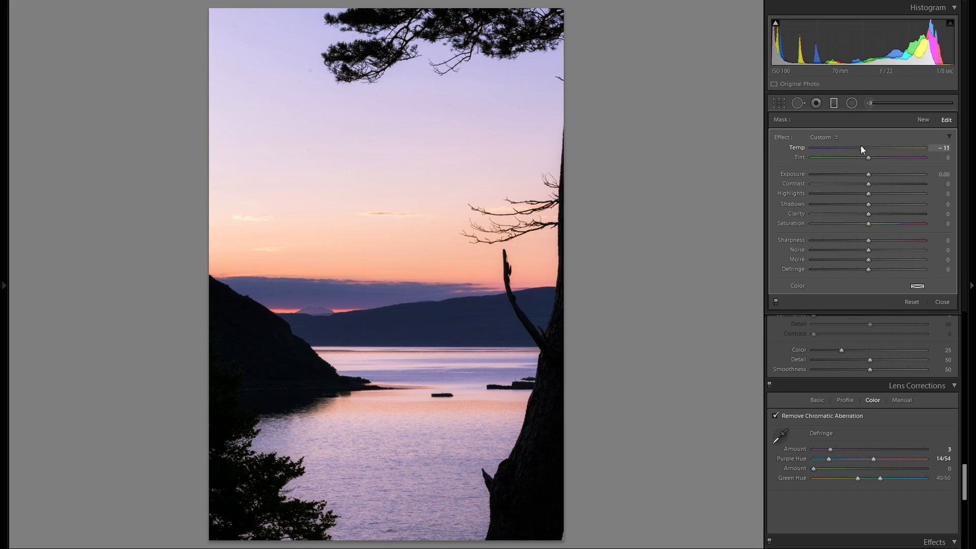
pyautogui.click(887, 226)
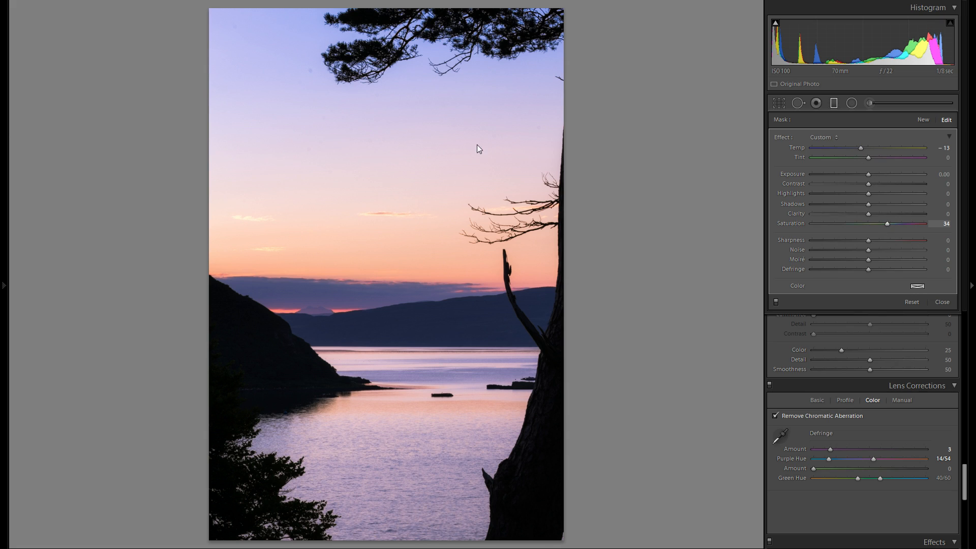
pyautogui.moveTo(362, 138); pyautogui.dragTo(361, 137)
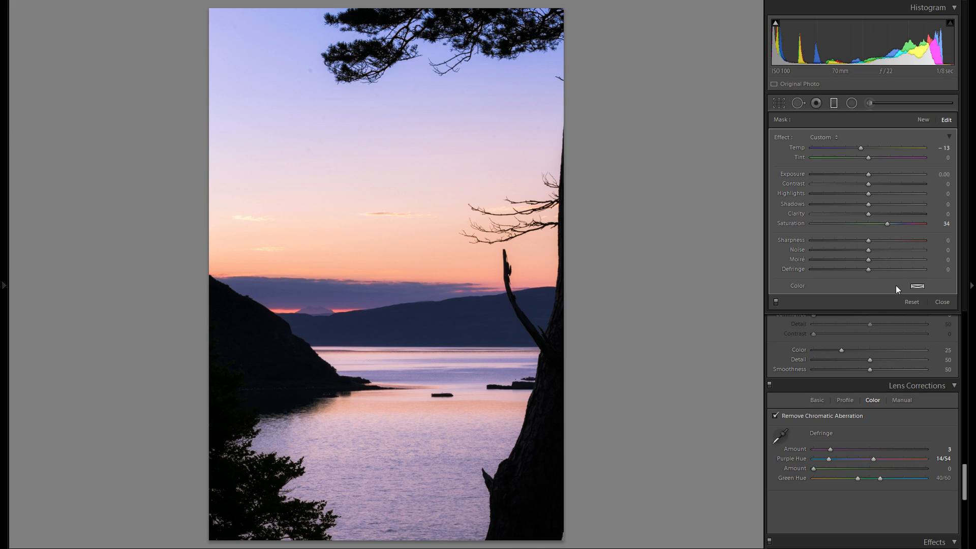
# Step: Tint the upper-sky graduated filter blue with Hue 233 and Saturation 23
pyautogui.click(918, 286)
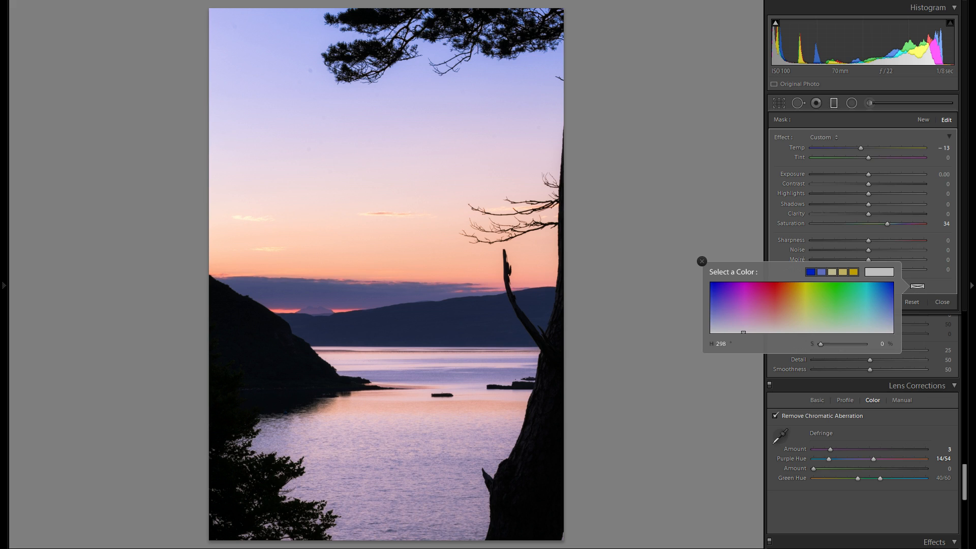
pyautogui.click(821, 272)
pyautogui.moveTo(843, 345); pyautogui.dragTo(831, 344)
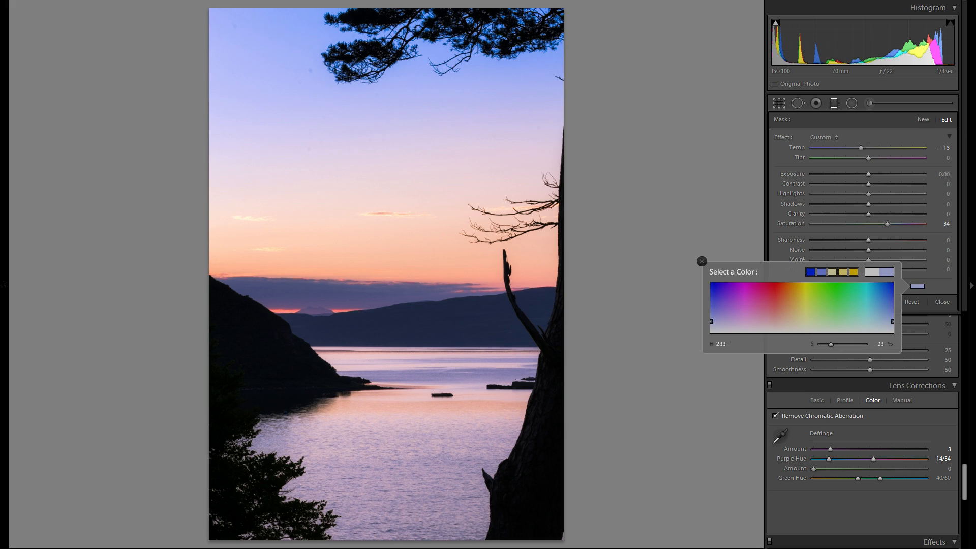
pyautogui.click(702, 261)
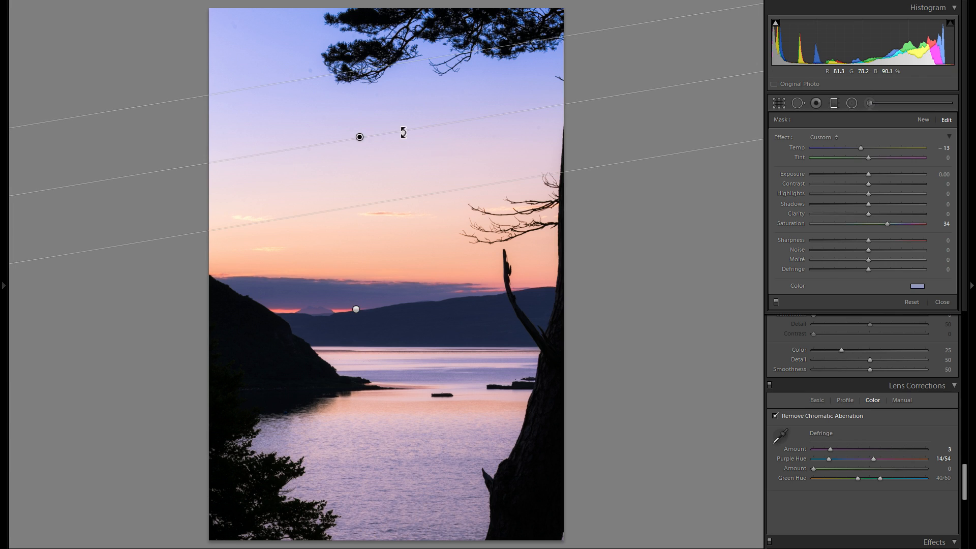
# Step: Delete the blue-tinted graduated filter to compare the sky, and undo the deletion
pyautogui.rightClick(368, 136)
pyautogui.click(404, 155)
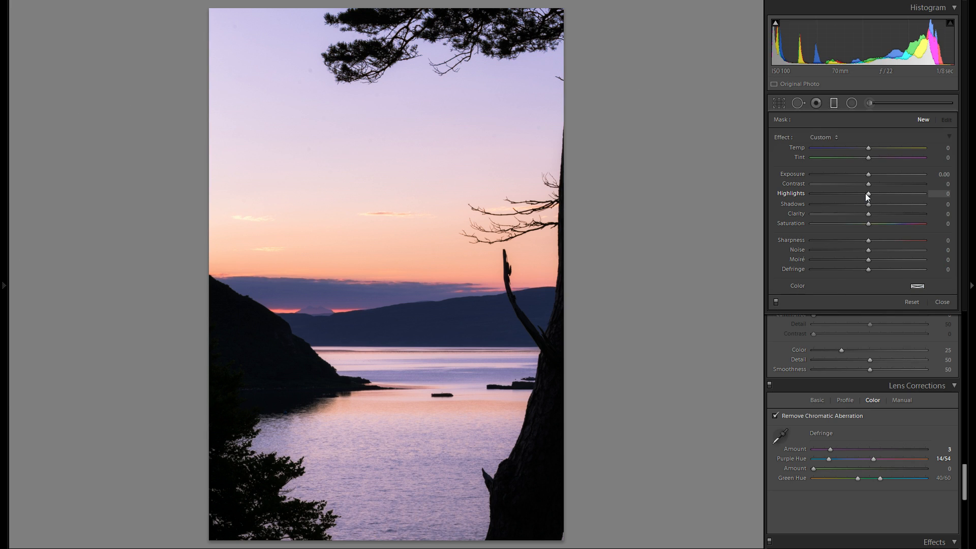
pyautogui.hotkey('ctrl', 'z')
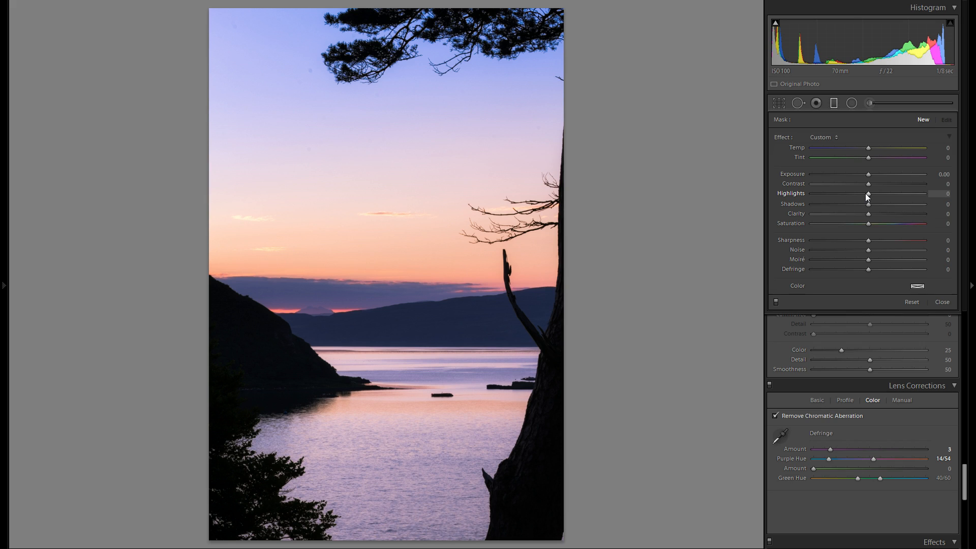
# Step: Add another graduated filter tilted toward the sky's upper-left corner, and move it closer to the corner
pyautogui.moveTo(261, 26); pyautogui.dragTo(283, 107)
pyautogui.moveTo(296, 156); pyautogui.dragTo(308, 156)
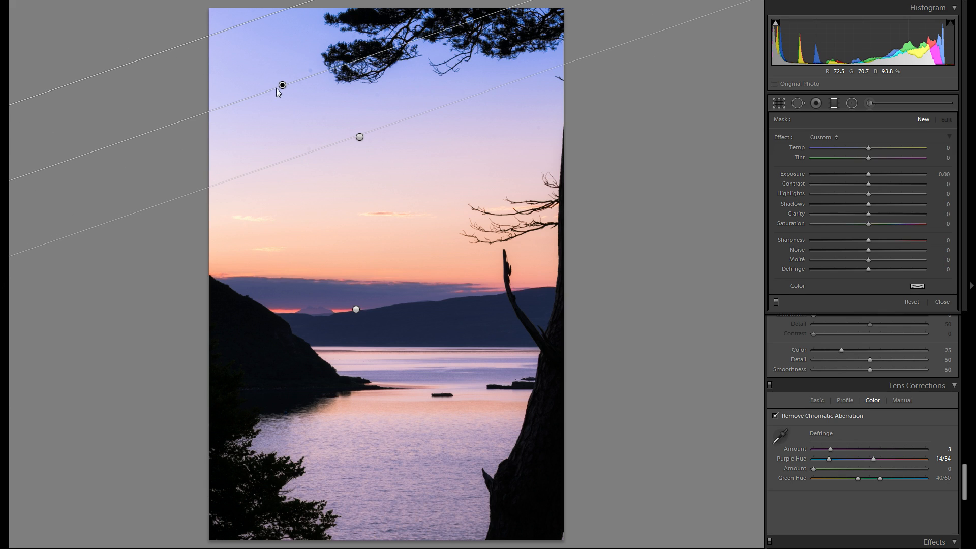
pyautogui.moveTo(283, 89); pyautogui.dragTo(261, 53)
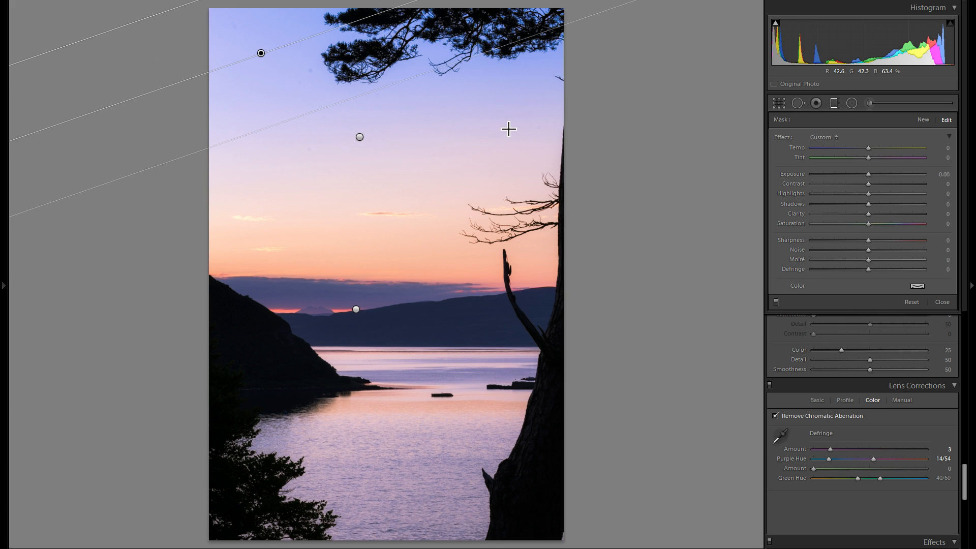
# Step: Set the corner graduated filter to Exposure −0.38, Contrast 15 and Saturation 16, and close the filter
pyautogui.moveTo(872, 173); pyautogui.dragTo(865, 174)
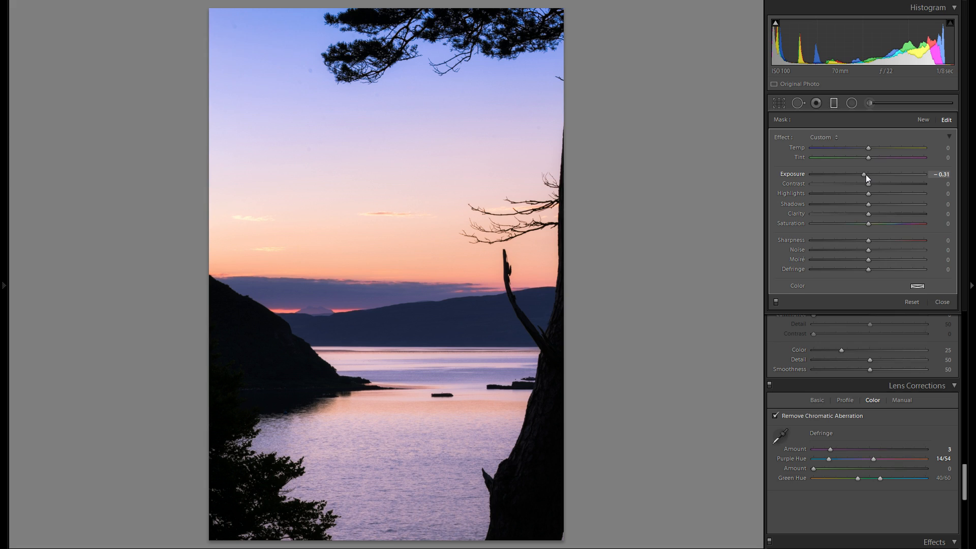
pyautogui.moveTo(883, 186); pyautogui.dragTo(877, 190)
pyautogui.click(878, 223)
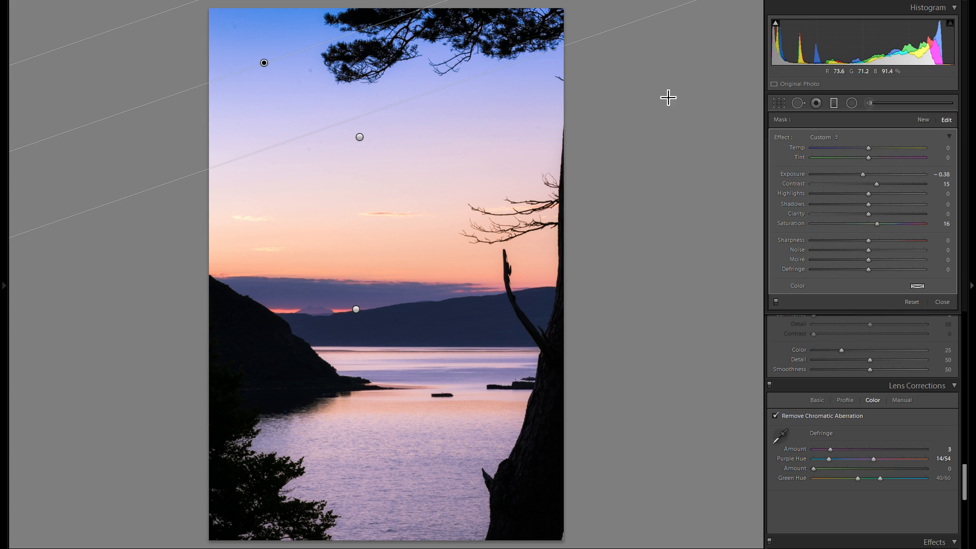
pyautogui.click(834, 104)
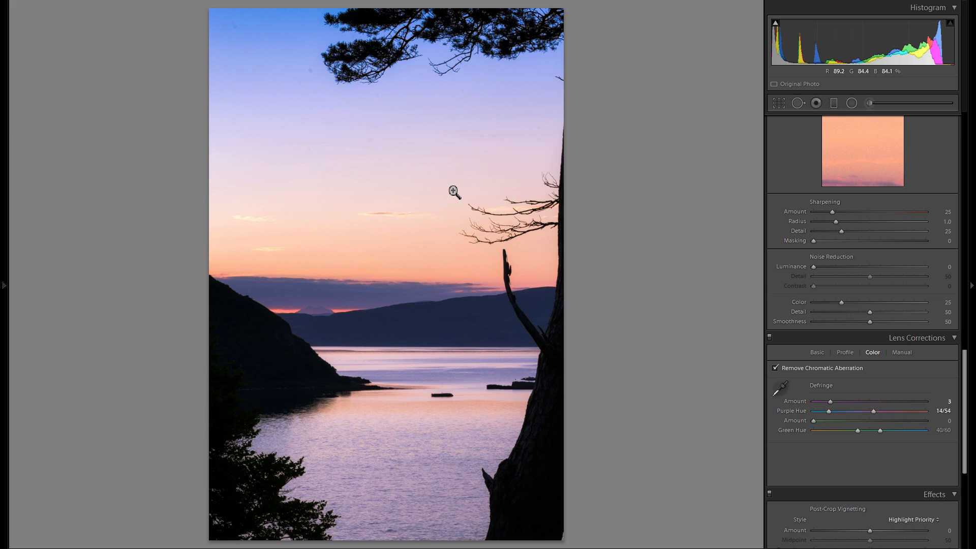
# Step: Brush a Temp 18 adjustment onto the upper pine branches, try erasing around them, undo the last stroke and close the brush
pyautogui.click(869, 103)
pyautogui.scroll(12, 452, 23)
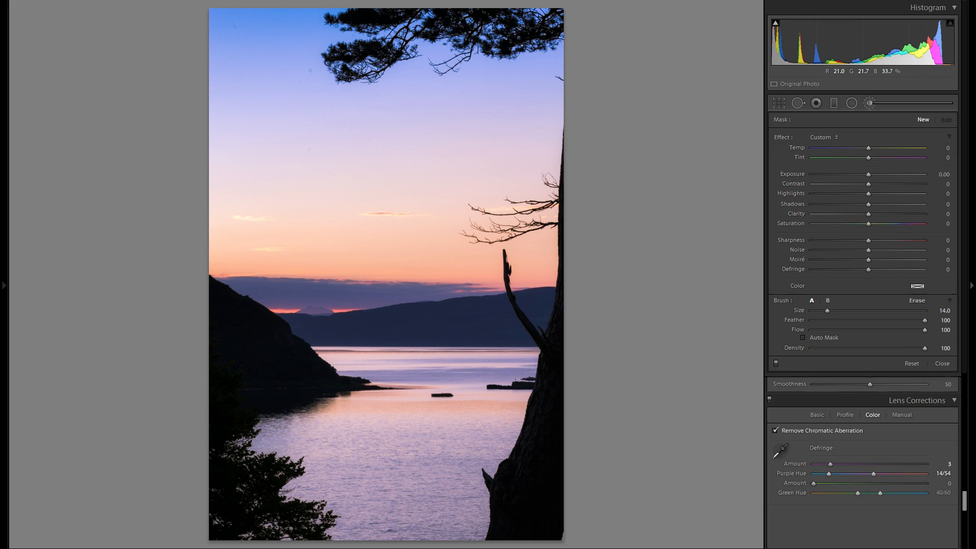
pyautogui.click(526, 14)
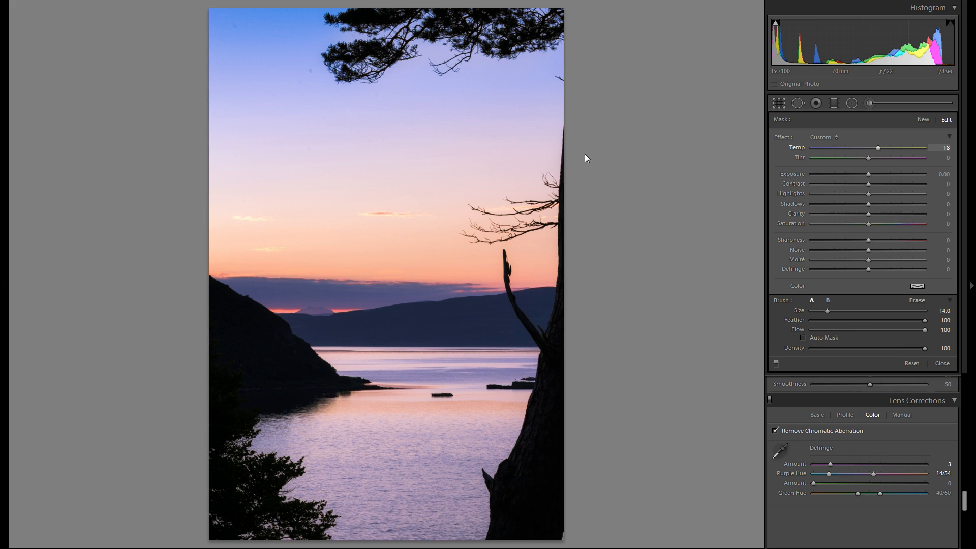
pyautogui.press('alt')
pyautogui.moveTo(505, 63); pyautogui.dragTo(442, 55)
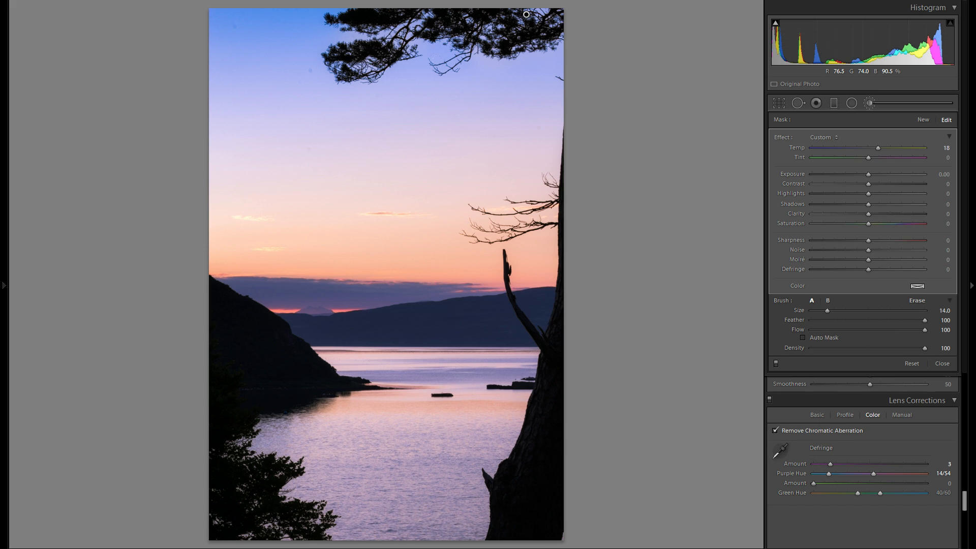
pyautogui.moveTo(478, 91); pyautogui.dragTo(515, 101)
pyautogui.hotkey('ctrl', 'z')
pyautogui.press('k')
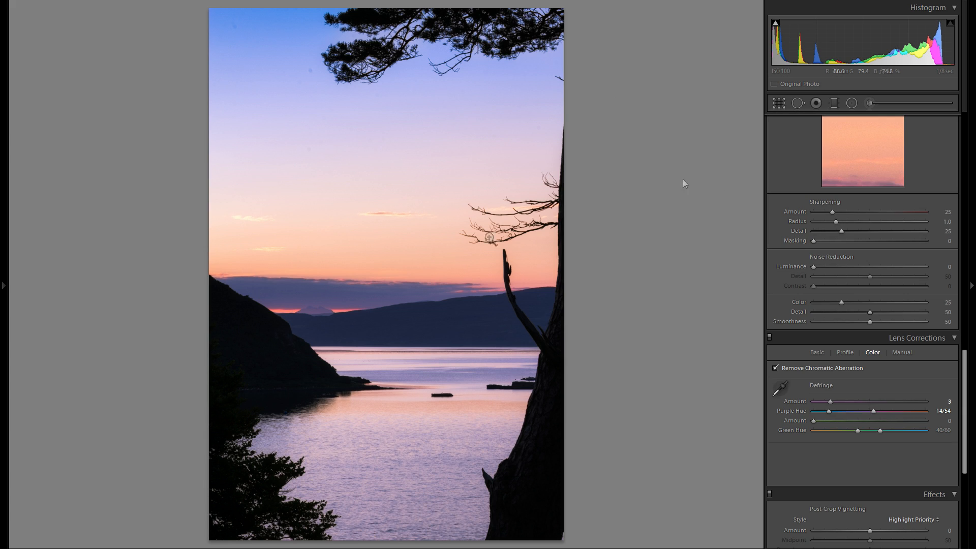
# Step: Add a wide radial filter across the sky, flatten it, and place it over the orange band just above the horizon
pyautogui.click(851, 104)
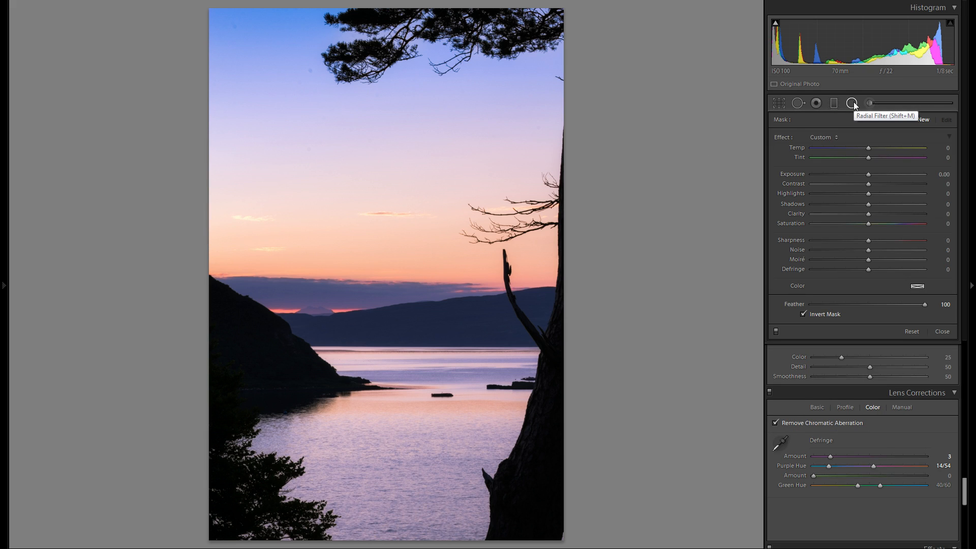
pyautogui.moveTo(279, 227); pyautogui.dragTo(718, 300)
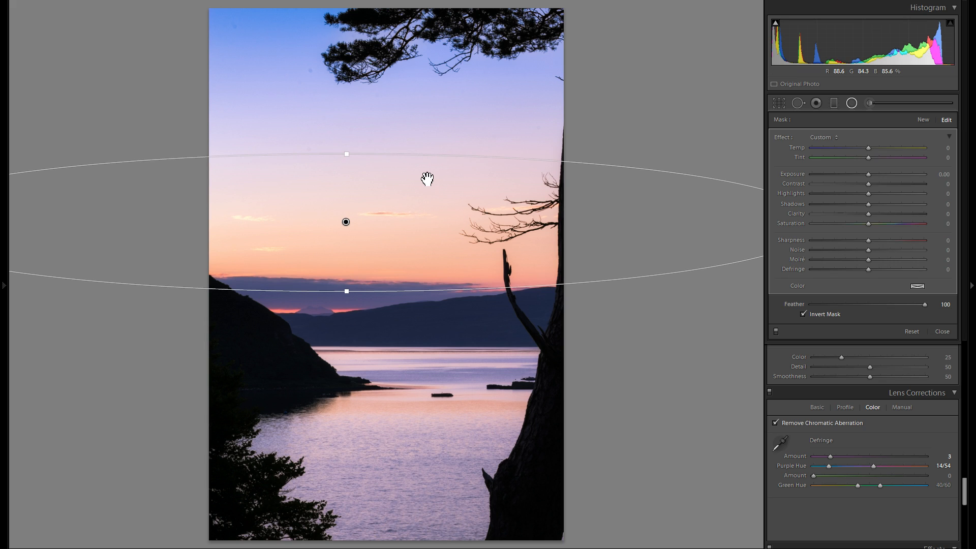
pyautogui.moveTo(356, 154); pyautogui.dragTo(349, 193)
pyautogui.moveTo(388, 220); pyautogui.dragTo(411, 254)
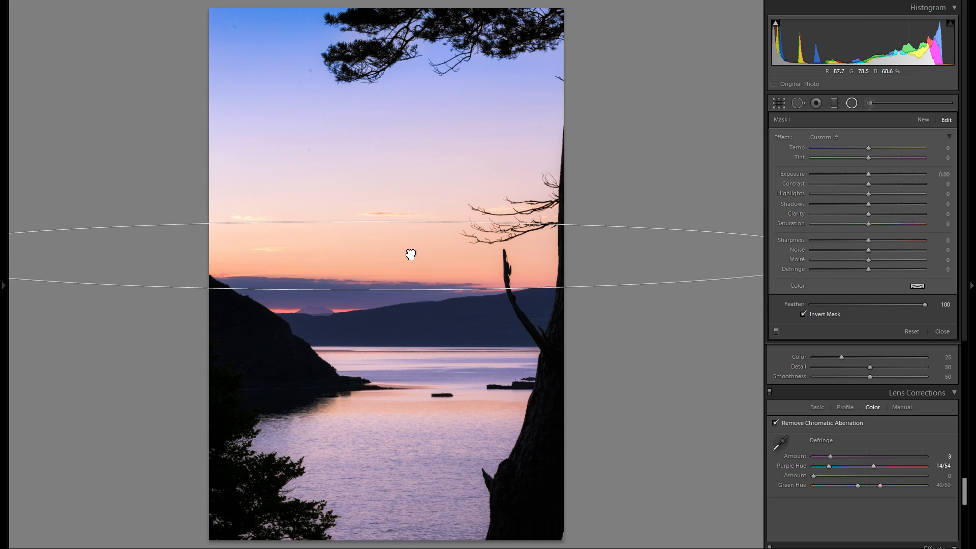
# Step: Set the horizon radial filter's Saturation to 31 and tint it red with Hue 0 and Saturation 22
pyautogui.moveTo(868, 224); pyautogui.dragTo(886, 227)
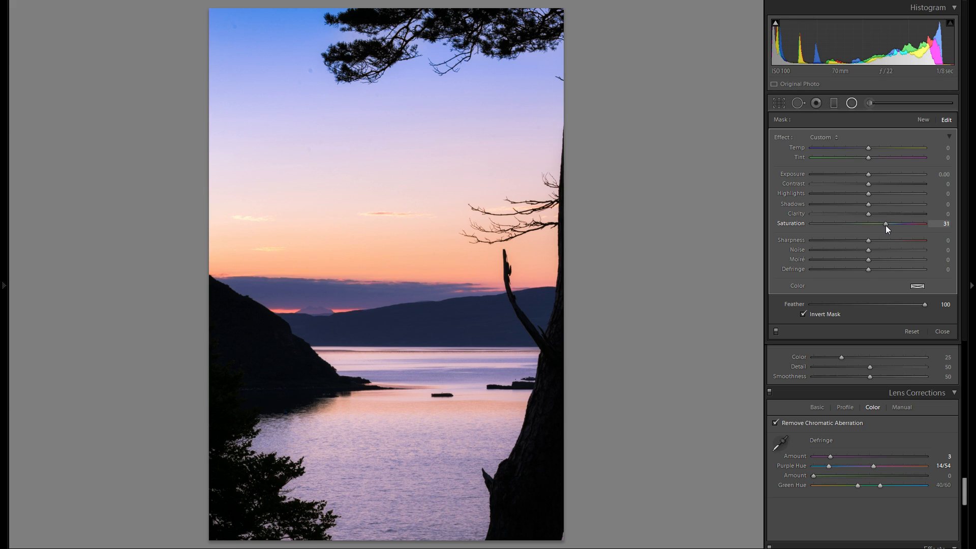
pyautogui.click(917, 286)
pyautogui.moveTo(769, 304); pyautogui.dragTo(775, 322)
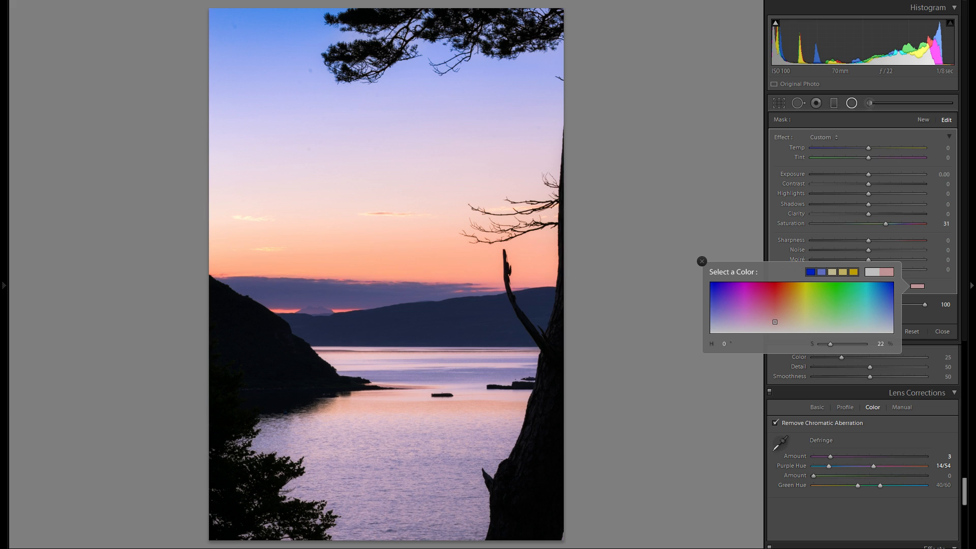
pyautogui.click(701, 262)
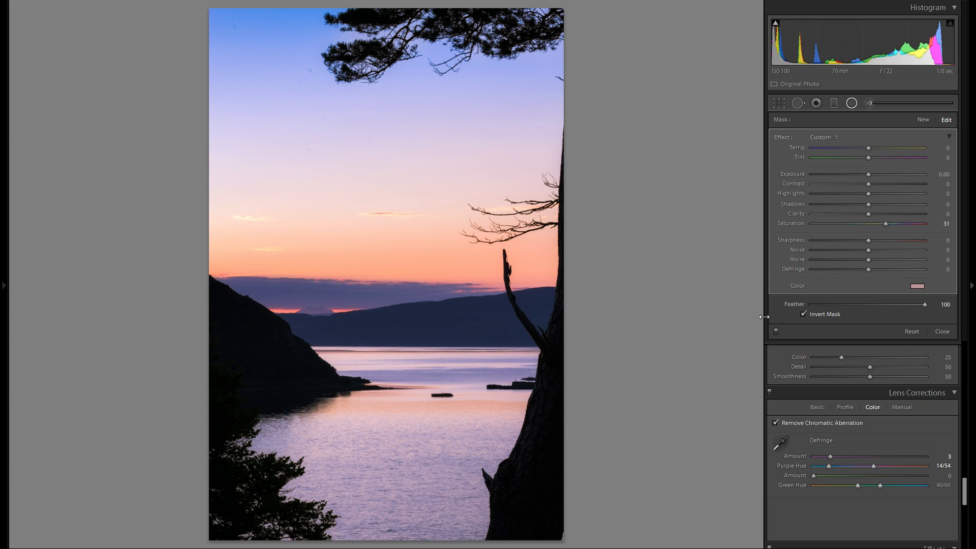
# Step: Add a second wide radial filter over the middle of the sky with Exposure −0.20 and Temp −7
pyautogui.click(851, 103)
pyautogui.click(852, 103)
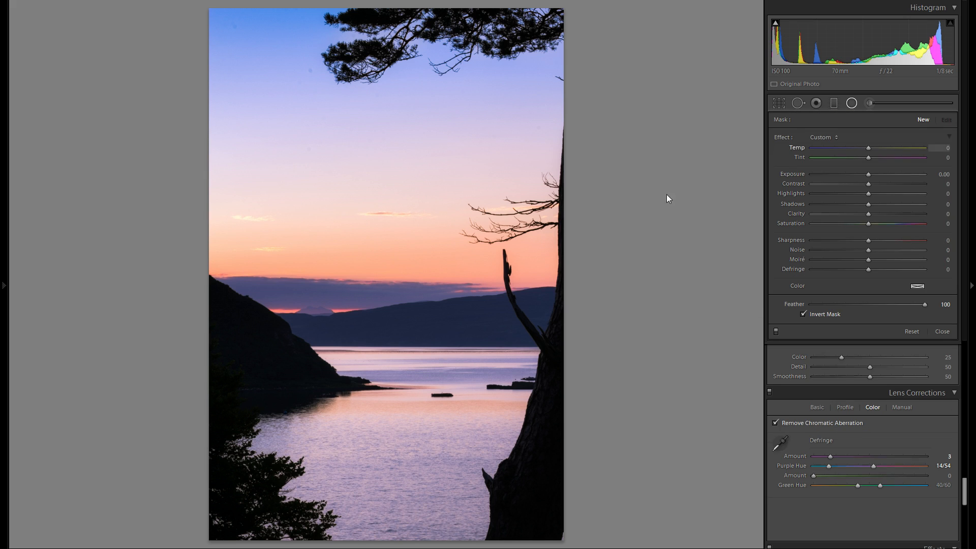
pyautogui.moveTo(276, 173); pyautogui.dragTo(603, 225)
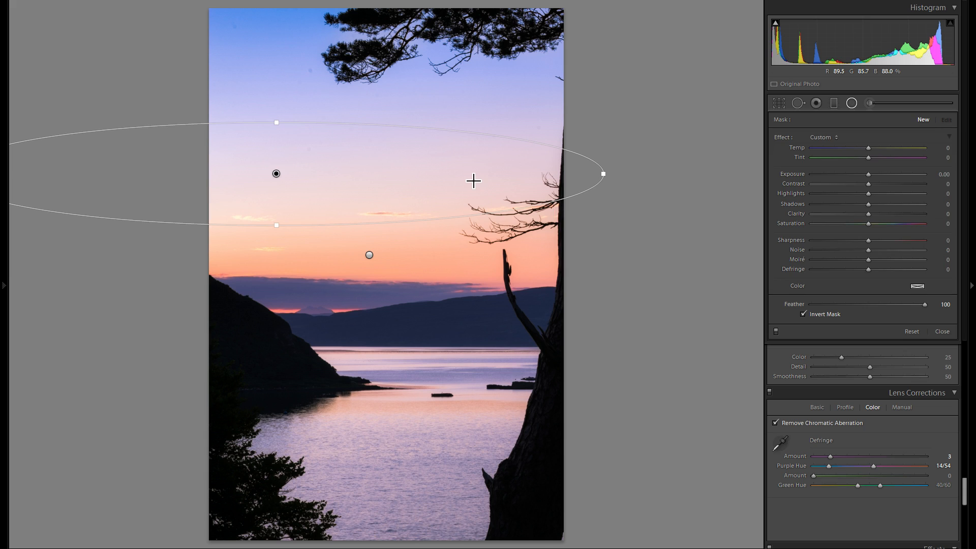
pyautogui.moveTo(557, 192); pyautogui.dragTo(554, 195)
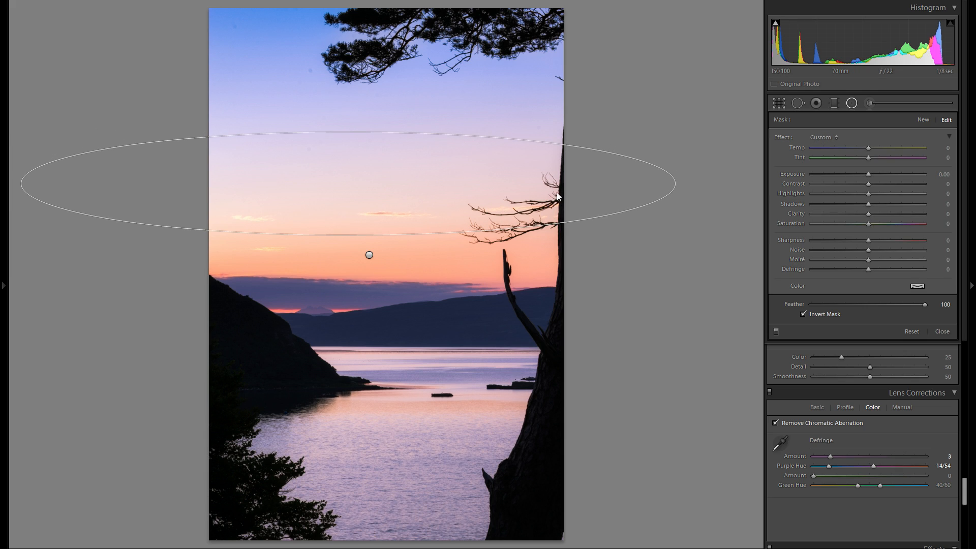
pyautogui.moveTo(869, 173); pyautogui.dragTo(864, 175)
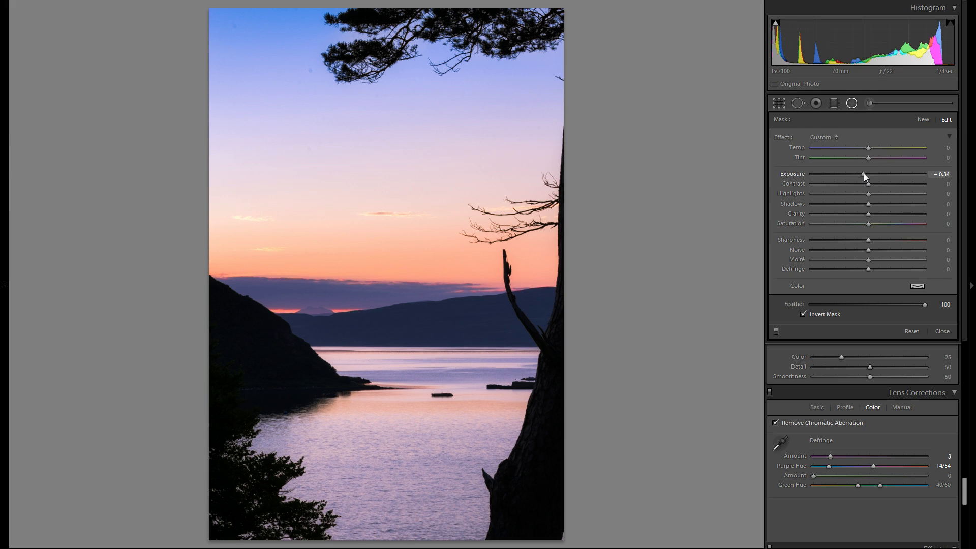
pyautogui.moveTo(865, 174); pyautogui.dragTo(866, 174)
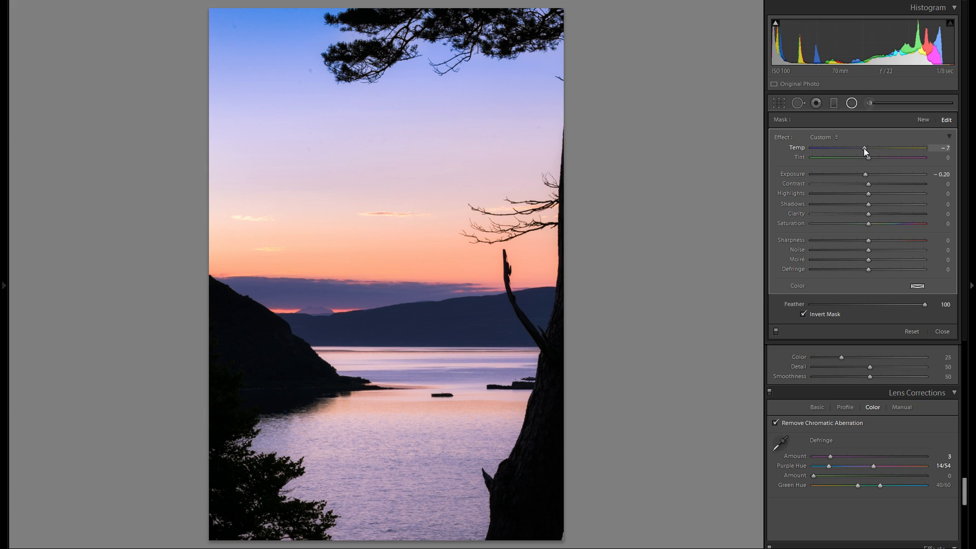
# Step: Add a flat, wide radial filter over the cloud band at the hills and tint it a muted magenta
pyautogui.click(923, 119)
pyautogui.moveTo(289, 286); pyautogui.dragTo(724, 318)
pyautogui.moveTo(501, 299); pyautogui.dragTo(527, 305)
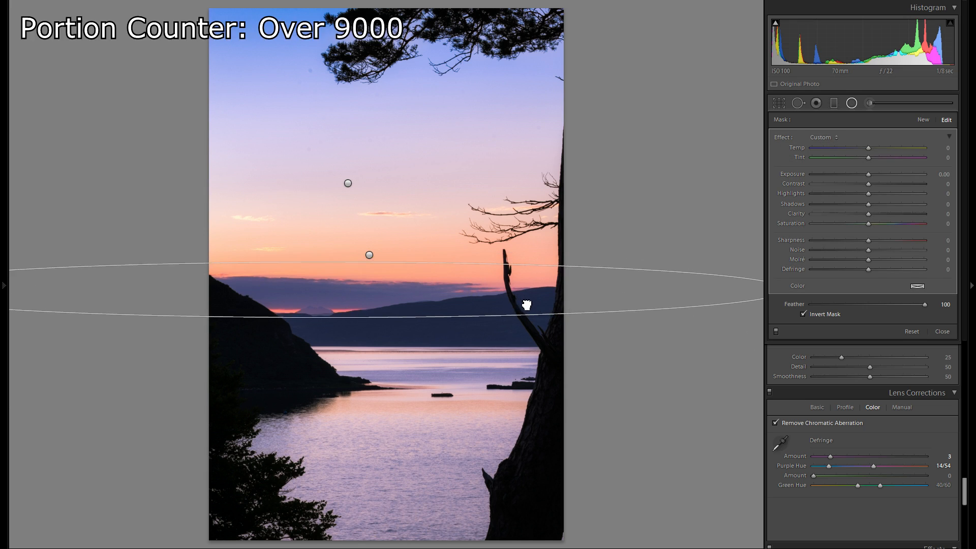
pyautogui.click(917, 287)
pyautogui.click(748, 301)
pyautogui.moveTo(748, 302); pyautogui.dragTo(752, 322)
pyautogui.click(701, 262)
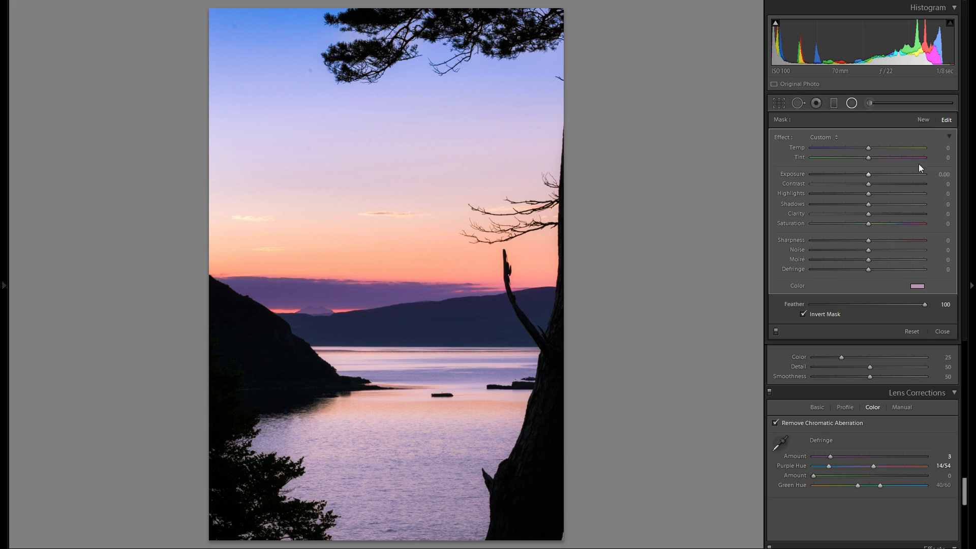
# Step: Add a radial filter over the water beside the small rocks, with Saturation 16 and a muted pinkish-red tint
pyautogui.click(924, 121)
pyautogui.moveTo(329, 386)
pyautogui.mouseDown()
pyautogui.moveTo(462, 421)
pyautogui.moveTo(521, 419)
pyautogui.mouseUp()
pyautogui.moveTo(380, 394)
pyautogui.mouseDown()
pyautogui.moveTo(454, 428)
pyautogui.moveTo(460, 415)
pyautogui.mouseUp()
pyautogui.moveTo(869, 224); pyautogui.dragTo(880, 224)
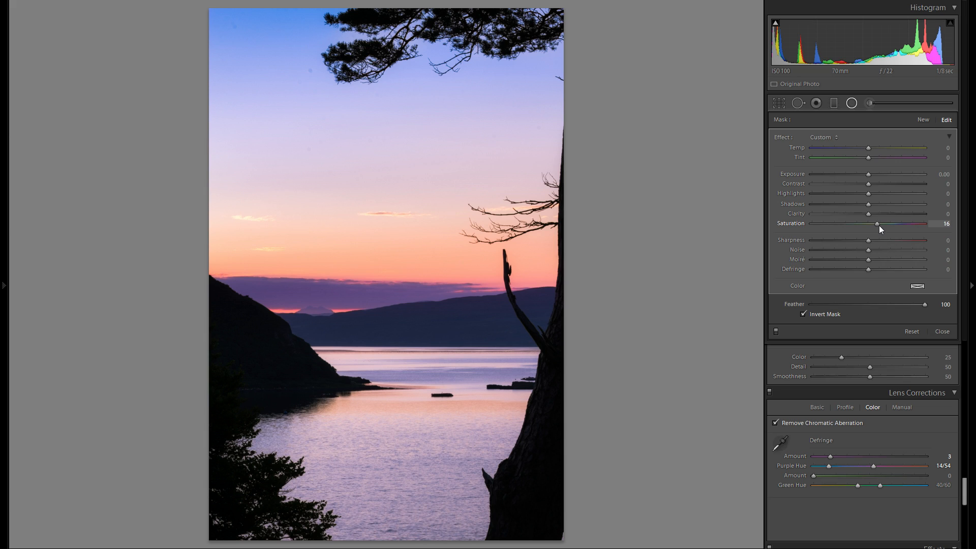
pyautogui.click(918, 287)
pyautogui.moveTo(772, 306); pyautogui.dragTo(771, 319)
pyautogui.click(702, 261)
# Step: Duplicate the water's radial filter, move the copy to the photo's lower edge, and make it taller
pyautogui.rightClick(442, 397)
pyautogui.click(466, 405)
pyautogui.moveTo(467, 406); pyautogui.dragTo(455, 532)
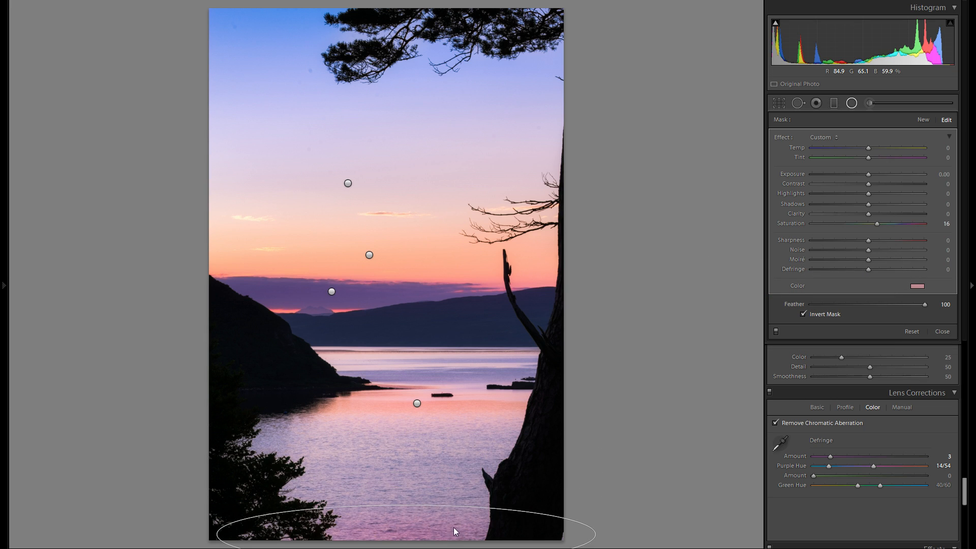
pyautogui.moveTo(405, 505); pyautogui.dragTo(407, 476)
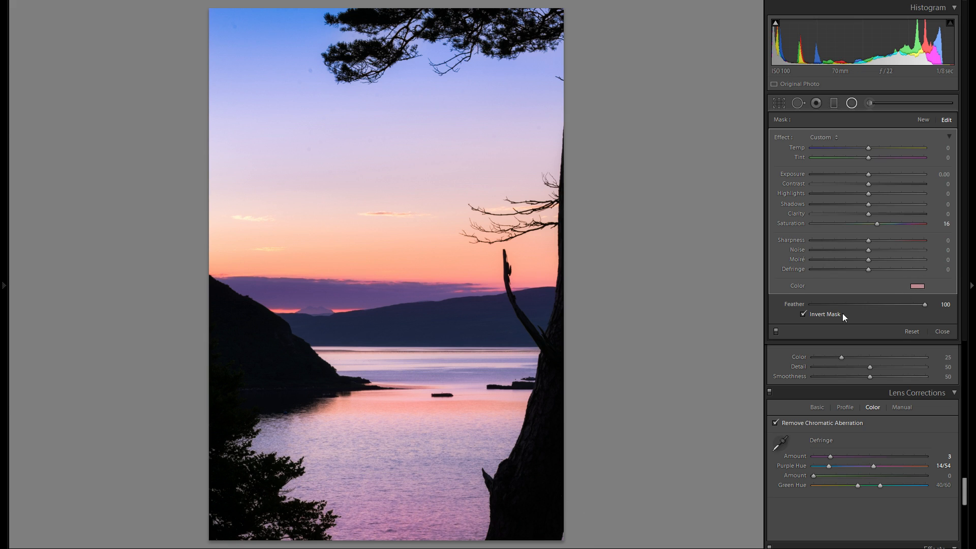
# Step: Change the tint of the radial filter at the photo's lower edge to a pale blue, hue 202 and saturation 9%
pyautogui.click(917, 285)
pyautogui.moveTo(771, 319)
pyautogui.mouseDown()
pyautogui.moveTo(760, 310)
pyautogui.moveTo(801, 298)
pyautogui.moveTo(893, 300)
pyautogui.moveTo(877, 328)
pyautogui.mouseUp()
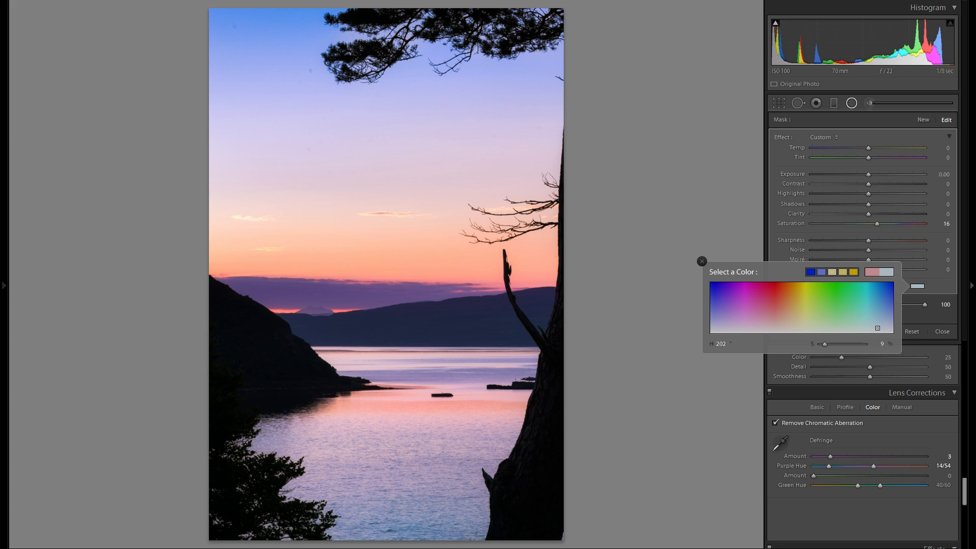
pyautogui.click(410, 527)
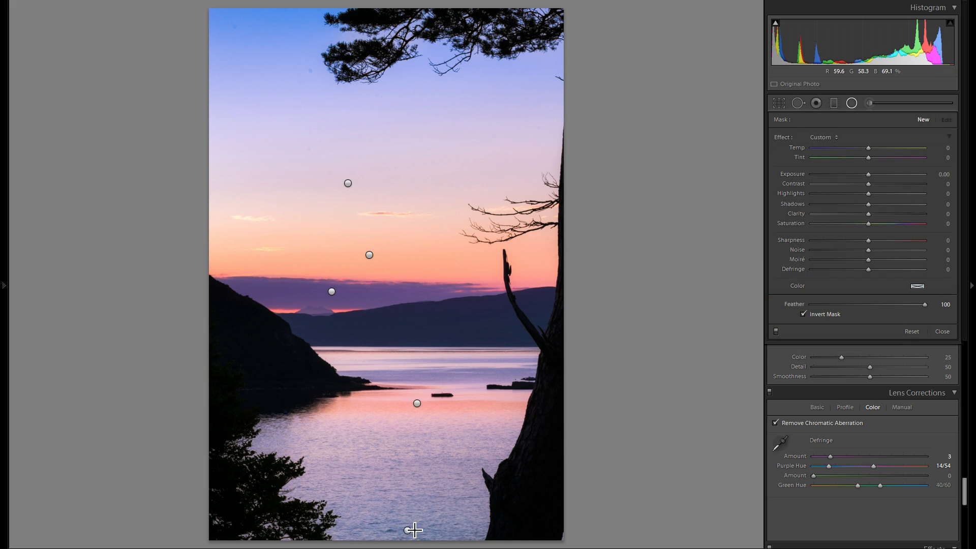
# Step: Duplicate the lower-edge radial filter and place the copy as a flat, wide ellipse over the bright water below the hills
pyautogui.moveTo(407, 530); pyautogui.dragTo(597, 473)
pyautogui.moveTo(433, 382); pyautogui.dragTo(434, 354)
pyautogui.moveTo(424, 395); pyautogui.dragTo(456, 368)
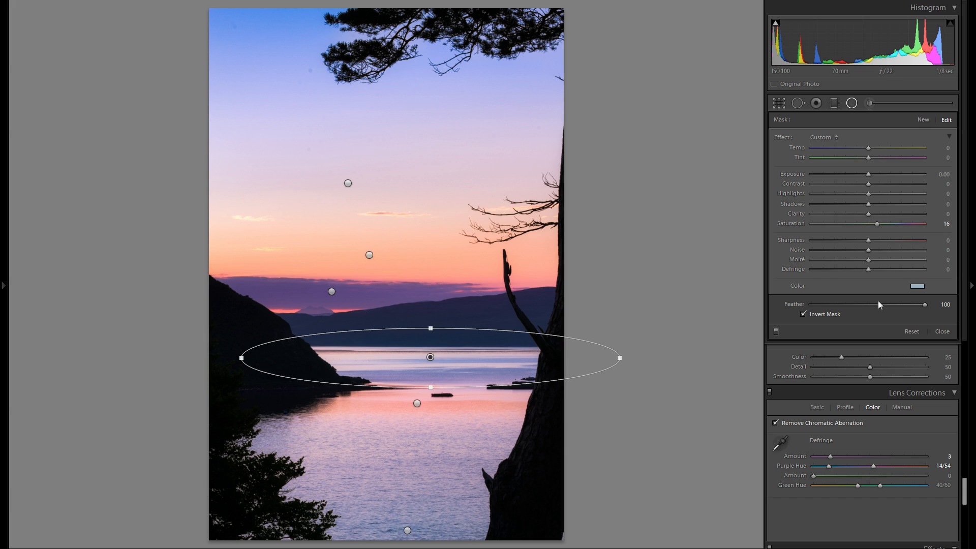
# Step: Tint the flat radial filter over the distant water a pale, muted pink
pyautogui.click(917, 286)
pyautogui.click(772, 316)
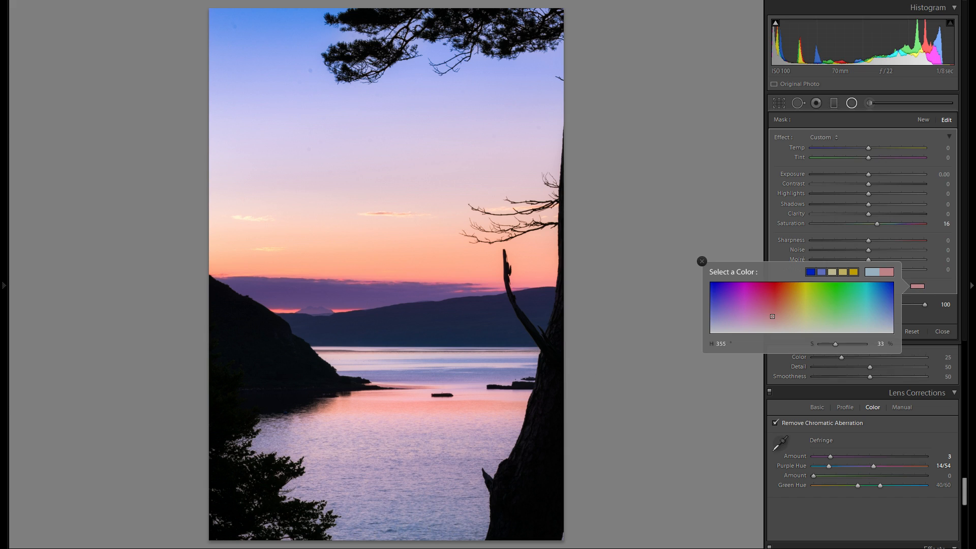
pyautogui.moveTo(770, 318); pyautogui.dragTo(768, 326)
pyautogui.click(701, 261)
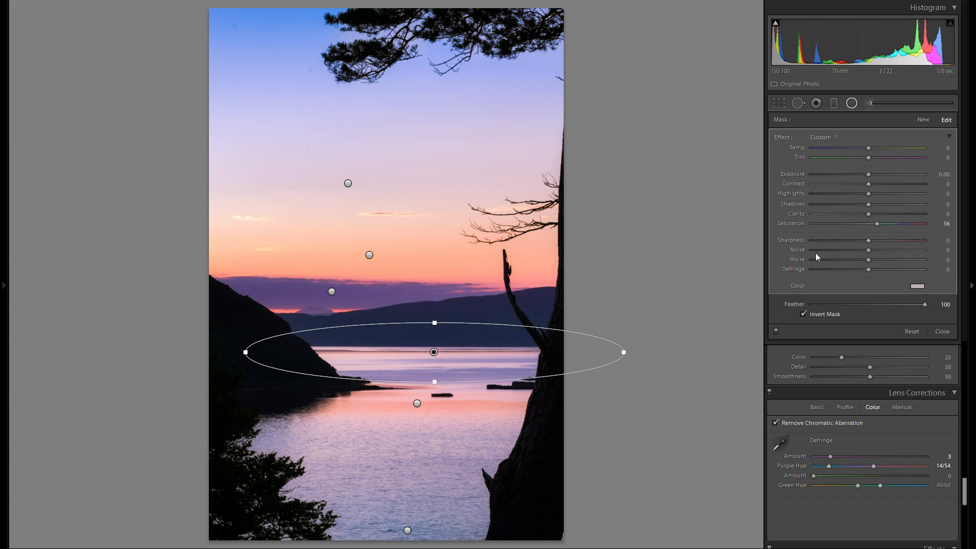
# Step: Switch all radial filters off and on again to compare the photo with and without them
pyautogui.click(776, 331)
pyautogui.click(776, 331)
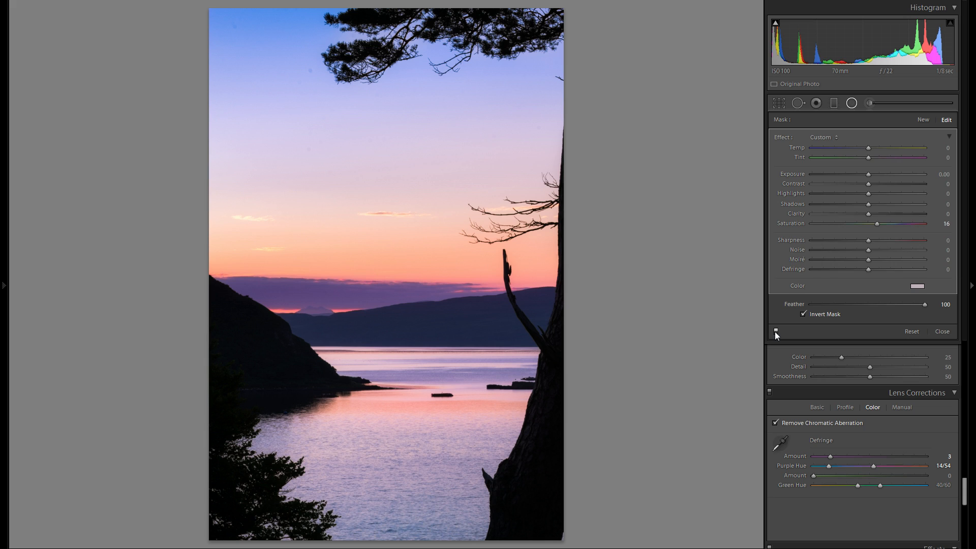
pyautogui.click(776, 331)
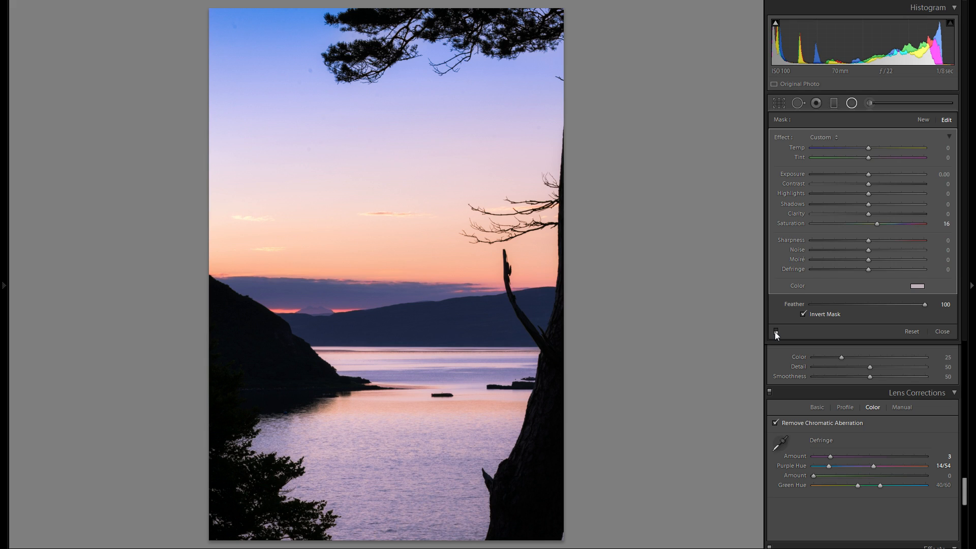
pyautogui.click(774, 331)
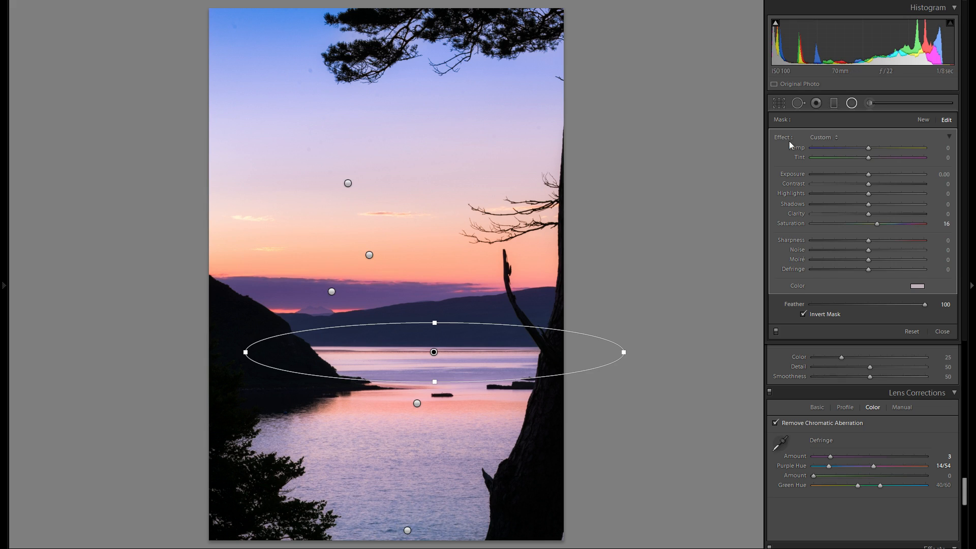
# Step: Close the radial filter editing and set the photo's overall Shadows to +36 and Vibrance to +10
pyautogui.click(851, 107)
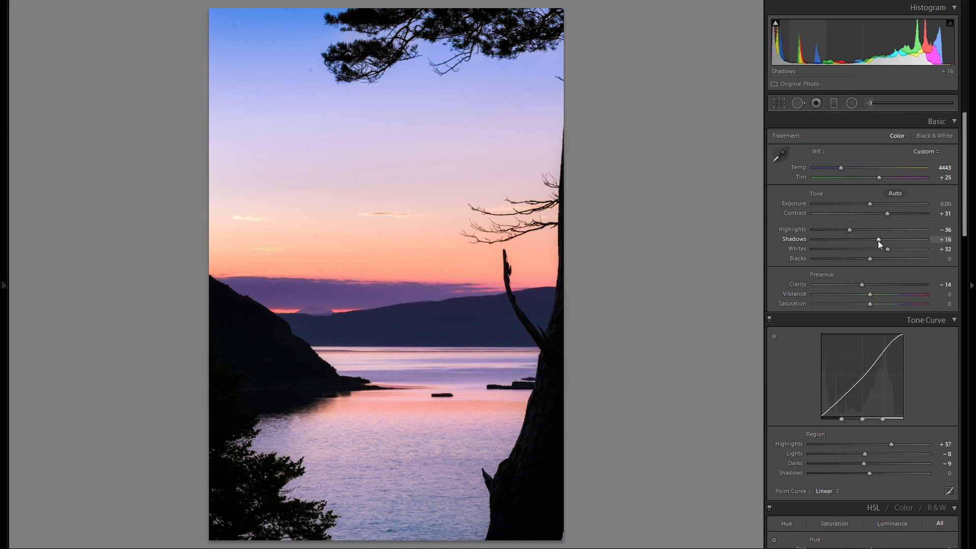
pyautogui.moveTo(879, 240); pyautogui.dragTo(890, 239)
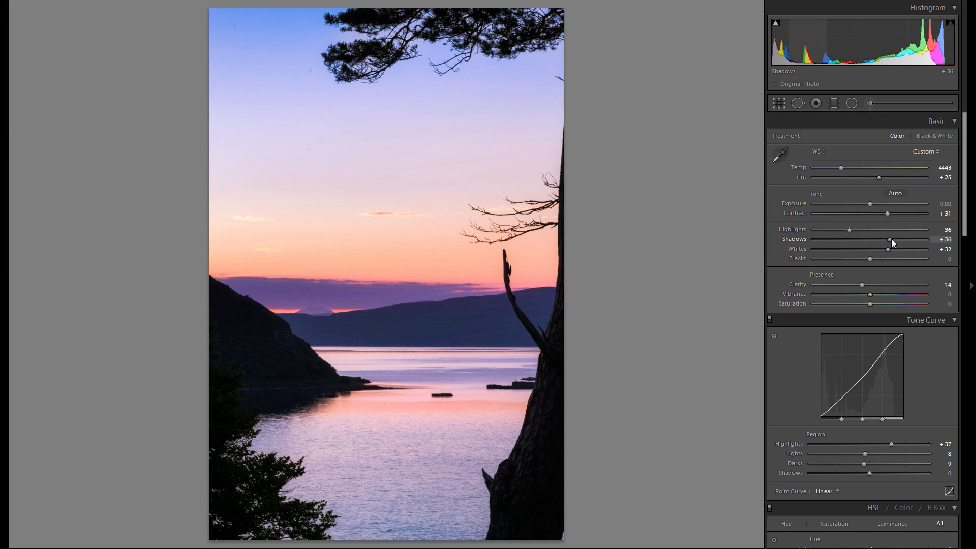
pyautogui.moveTo(873, 295)
pyautogui.mouseDown()
pyautogui.moveTo(899, 298)
pyautogui.moveTo(882, 302)
pyautogui.mouseUp()
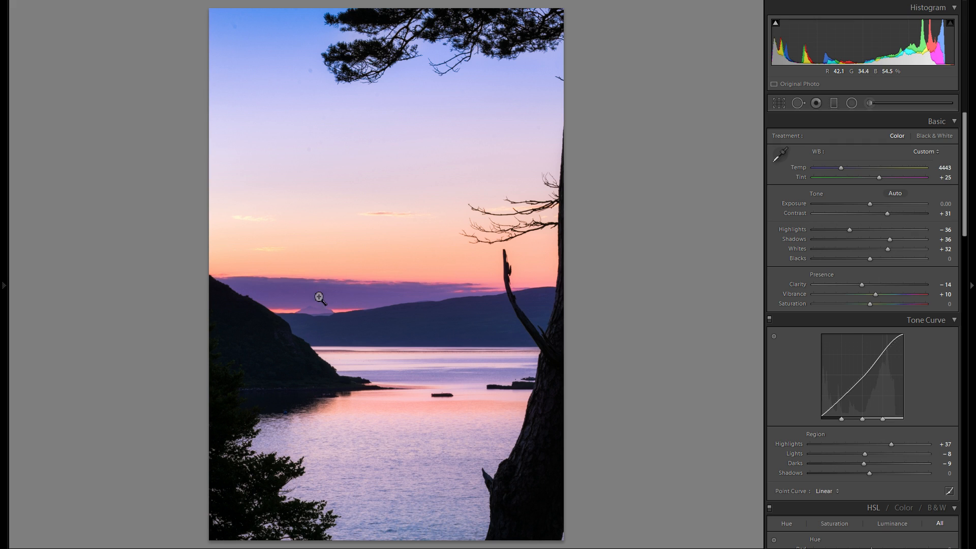
# Step: Compare the imported original with the latest edit through the history states and a side-by-side before/after view
pyautogui.press('F7')
pyautogui.scroll(-10, 86, 416)
pyautogui.click(87, 524)
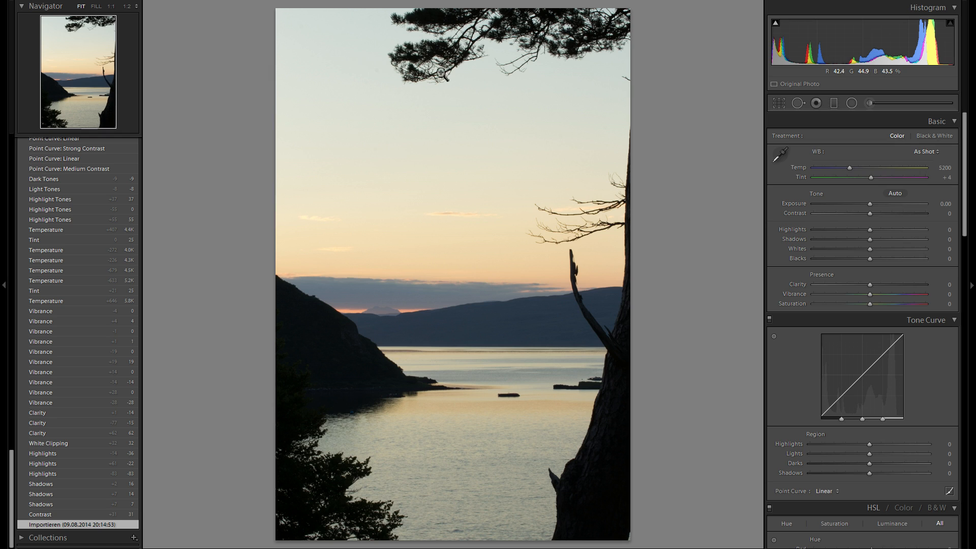
pyautogui.scroll(20, 74, 273)
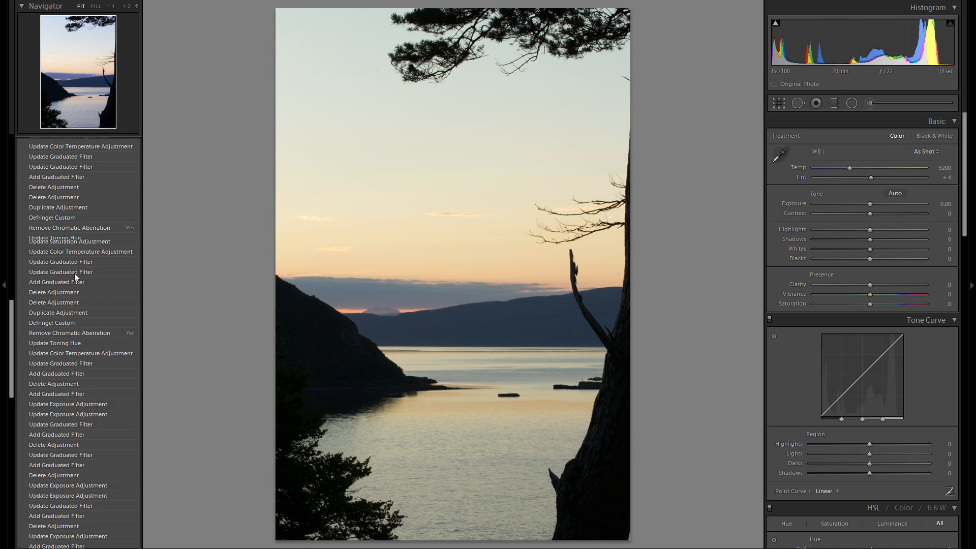
pyautogui.click(71, 184)
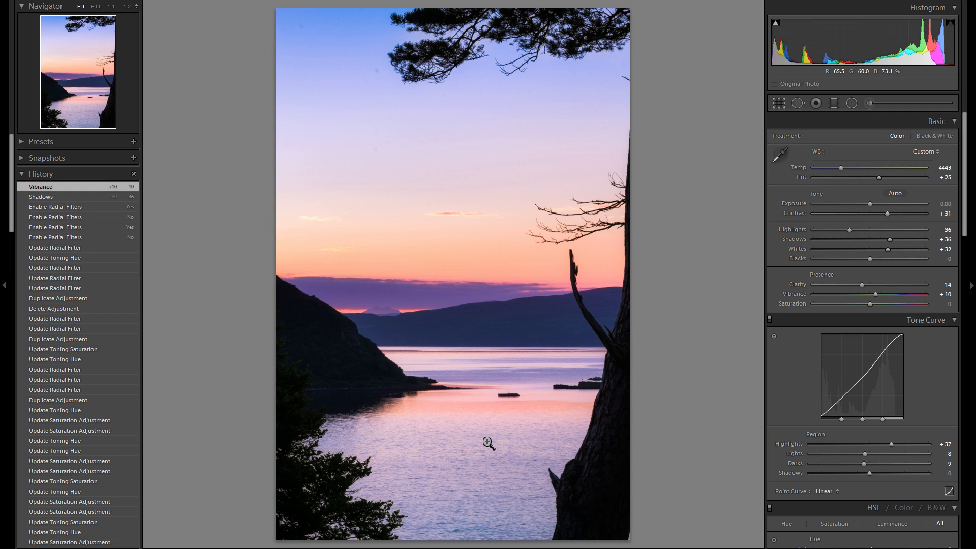
pyautogui.click(7, 265)
pyautogui.press('y')
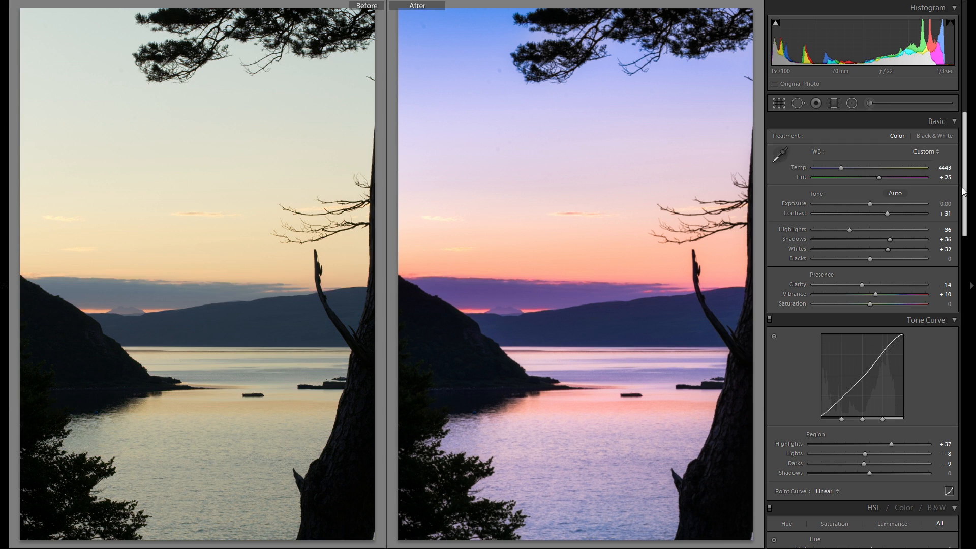